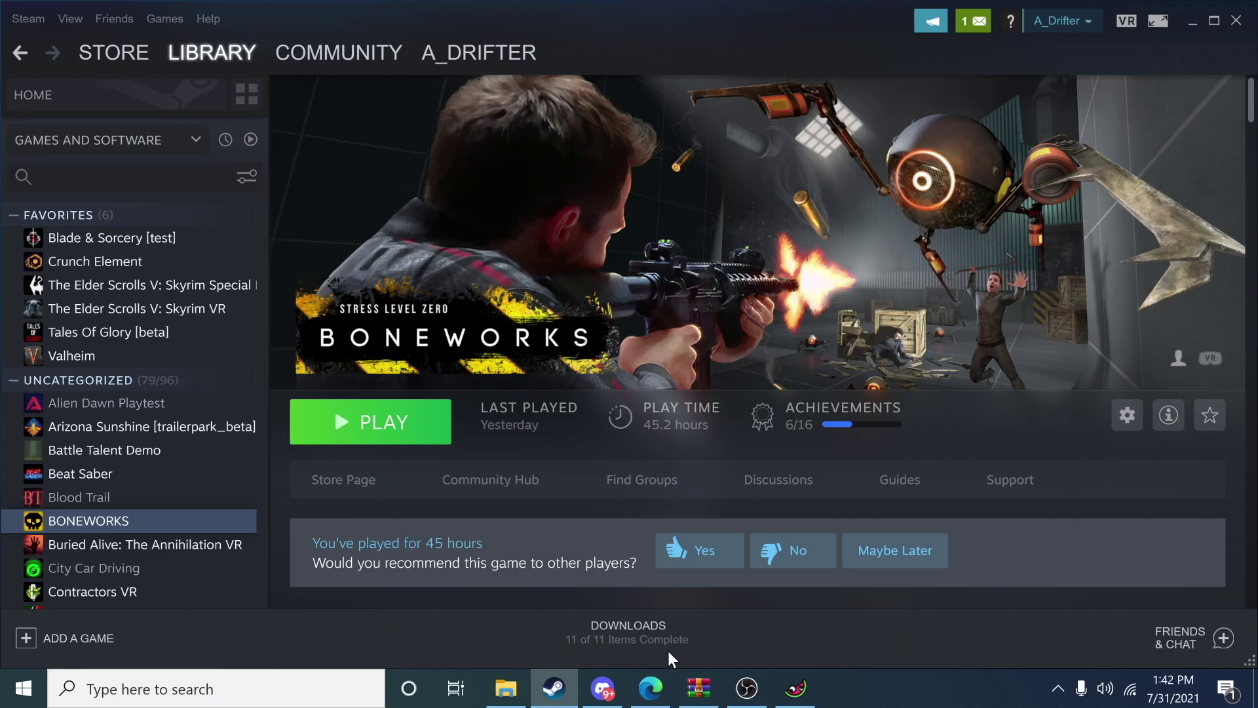
# - Open the MelonLoader Wiki from the search results and scroll to the Automated Installation guide
pyautogui.click(651, 687)
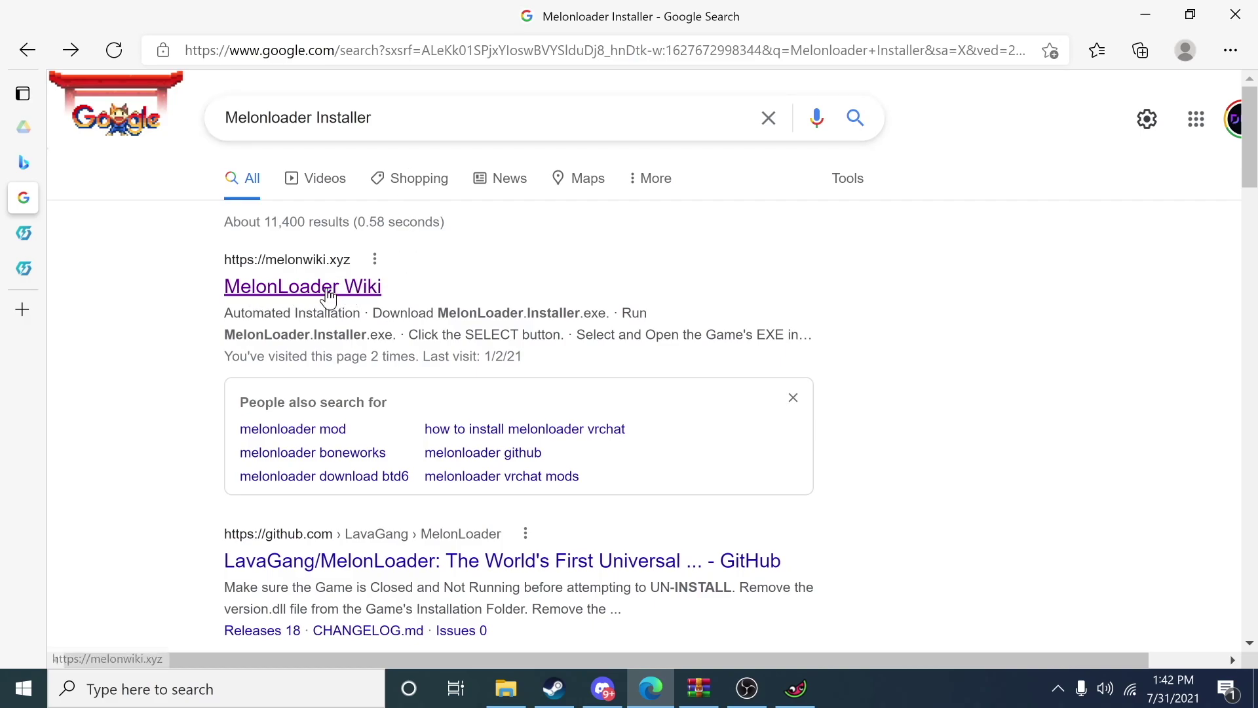
pyautogui.click(307, 288)
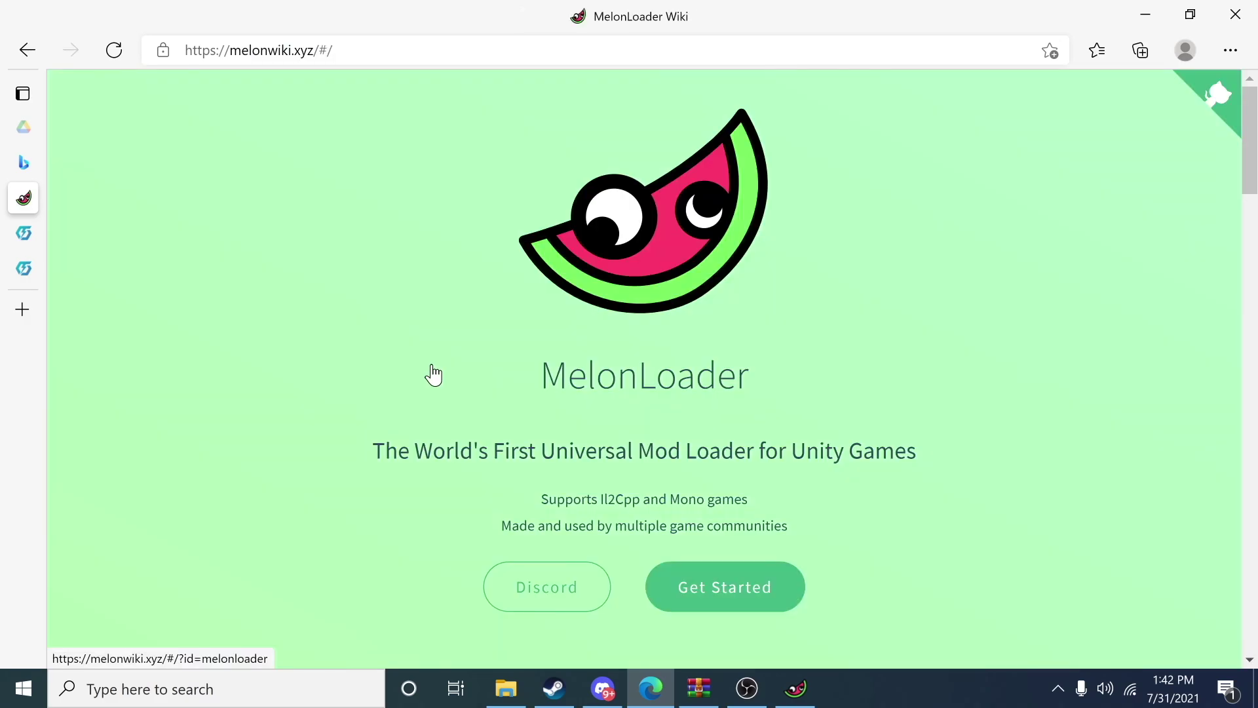
pyautogui.scroll(-10, 427, 349)
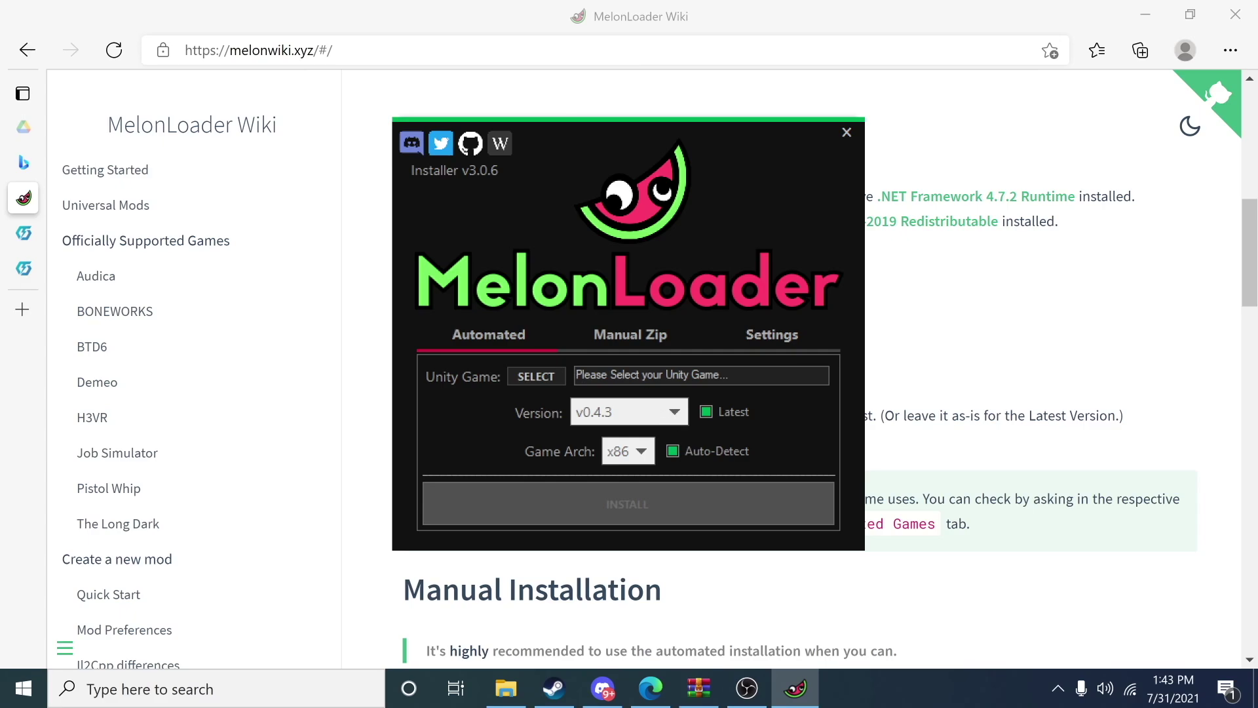
# - Point the MelonLoader installer at BONEWORKS.exe in the Steam folder (x64), then close the installer
pyautogui.click(549, 385)
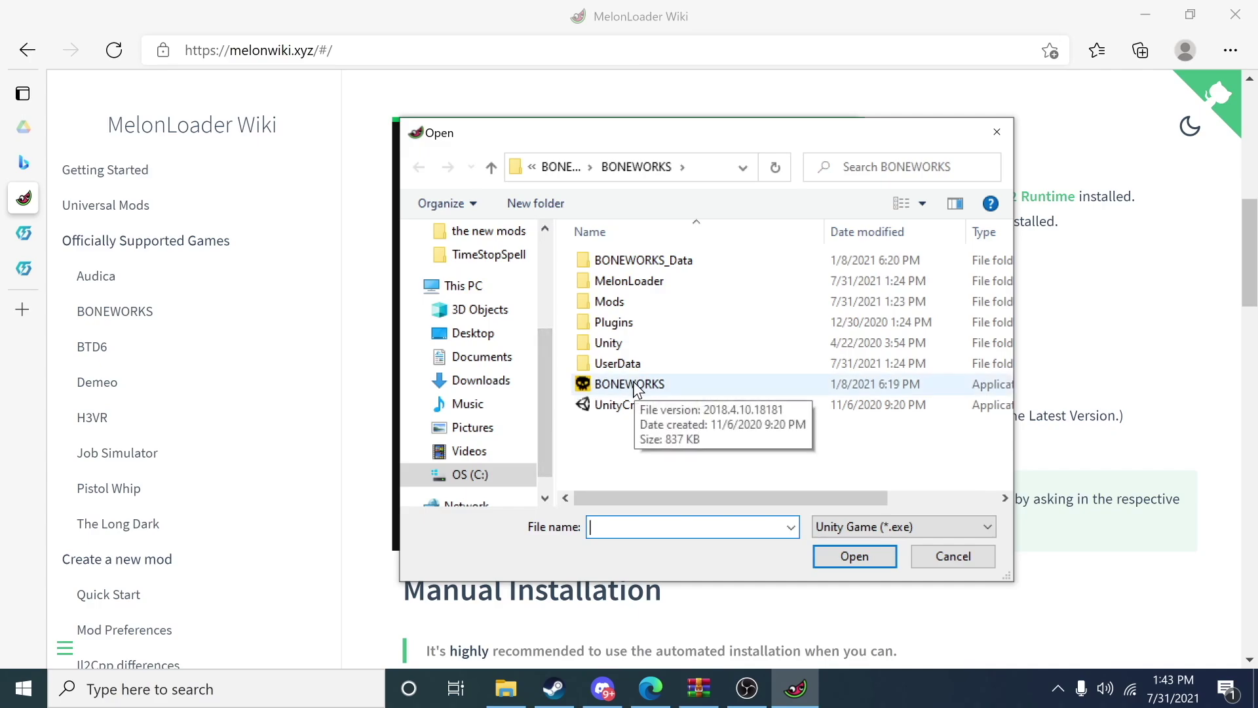
pyautogui.click(633, 385)
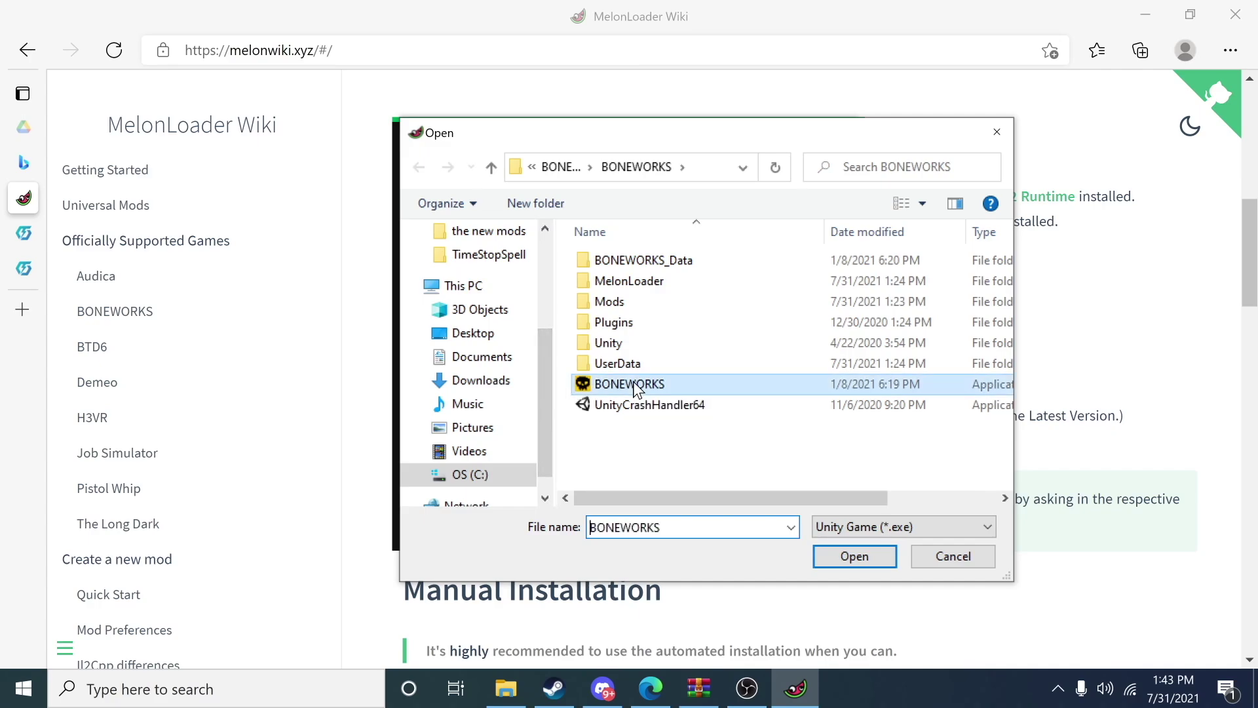
pyautogui.click(845, 562)
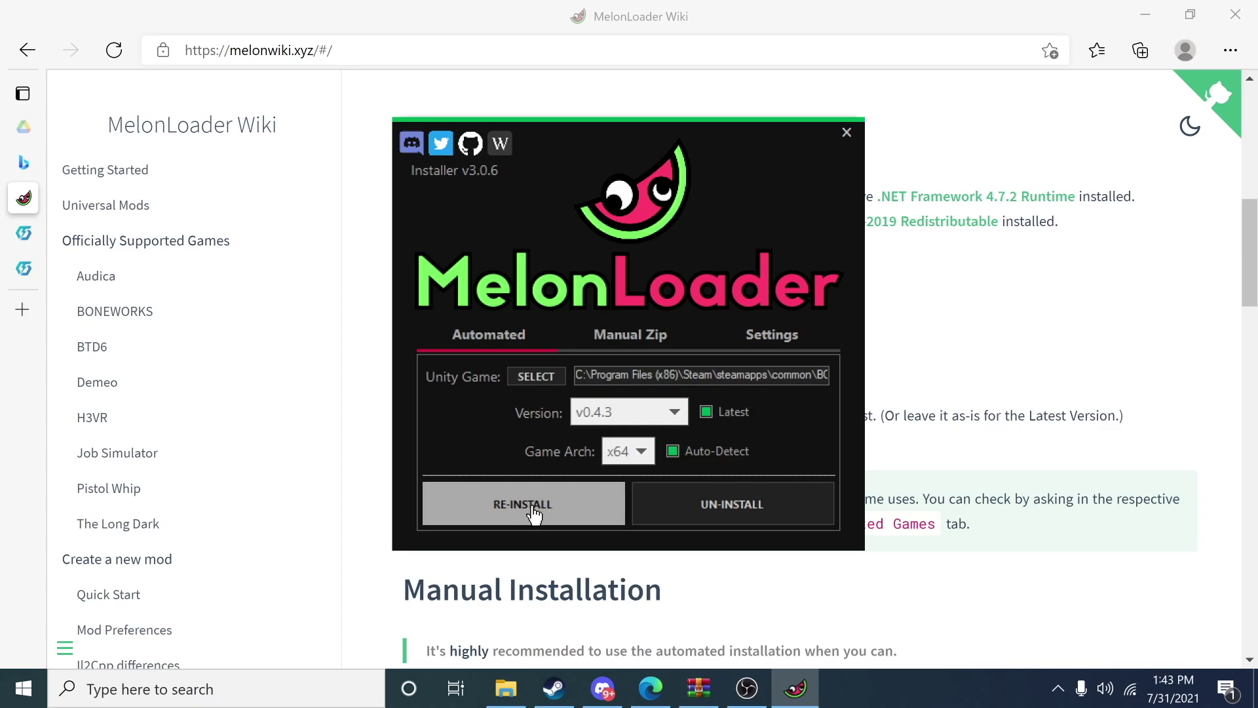
pyautogui.click(845, 135)
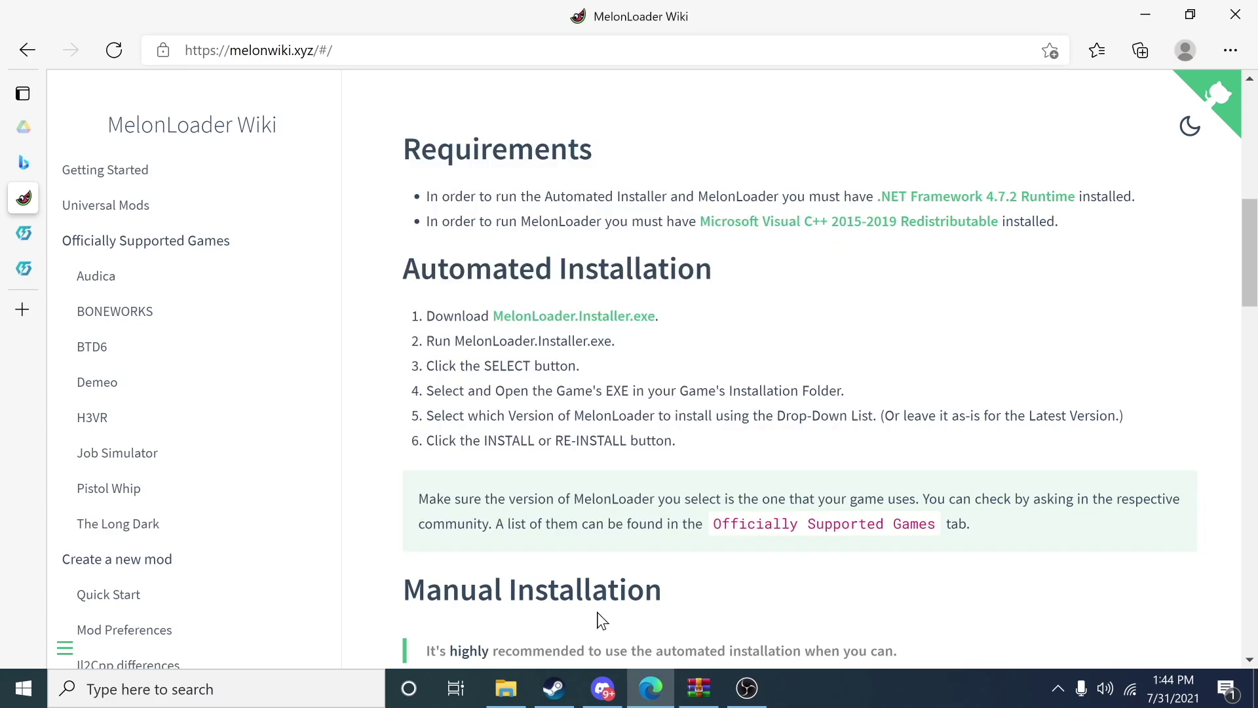
# - Return to the Steam library, then go to the Thunderstore 'Modthatisnotmod' search results
pyautogui.click(553, 696)
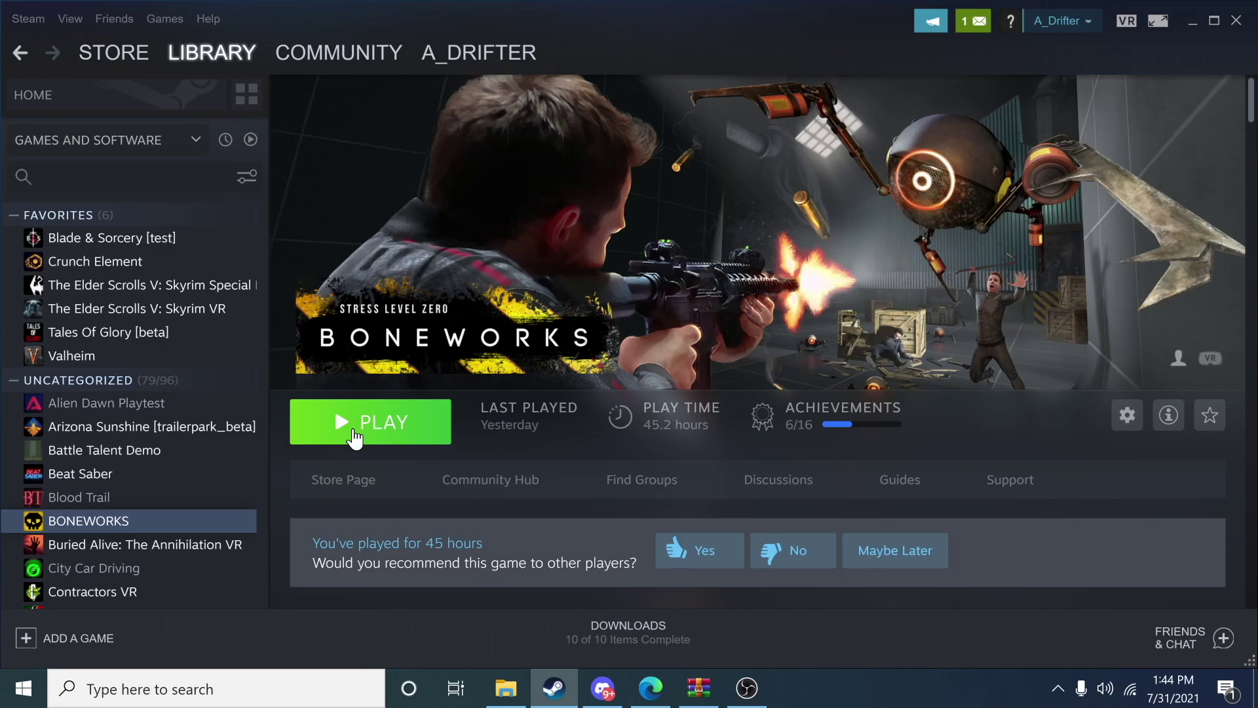
pyautogui.hotkey('alt', 'Tab')
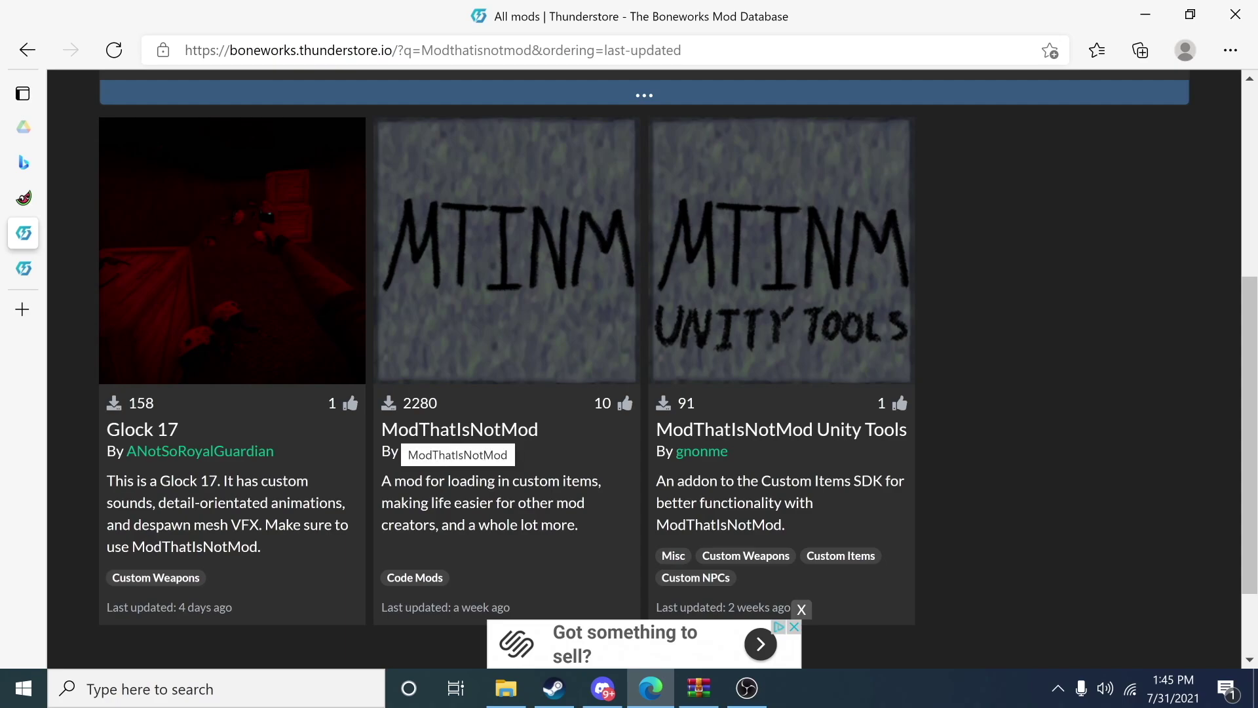
# - Open the ModThatIsNotMod package page, scroll to Manual Download, and bring up the downloaded zip
pyautogui.click(517, 339)
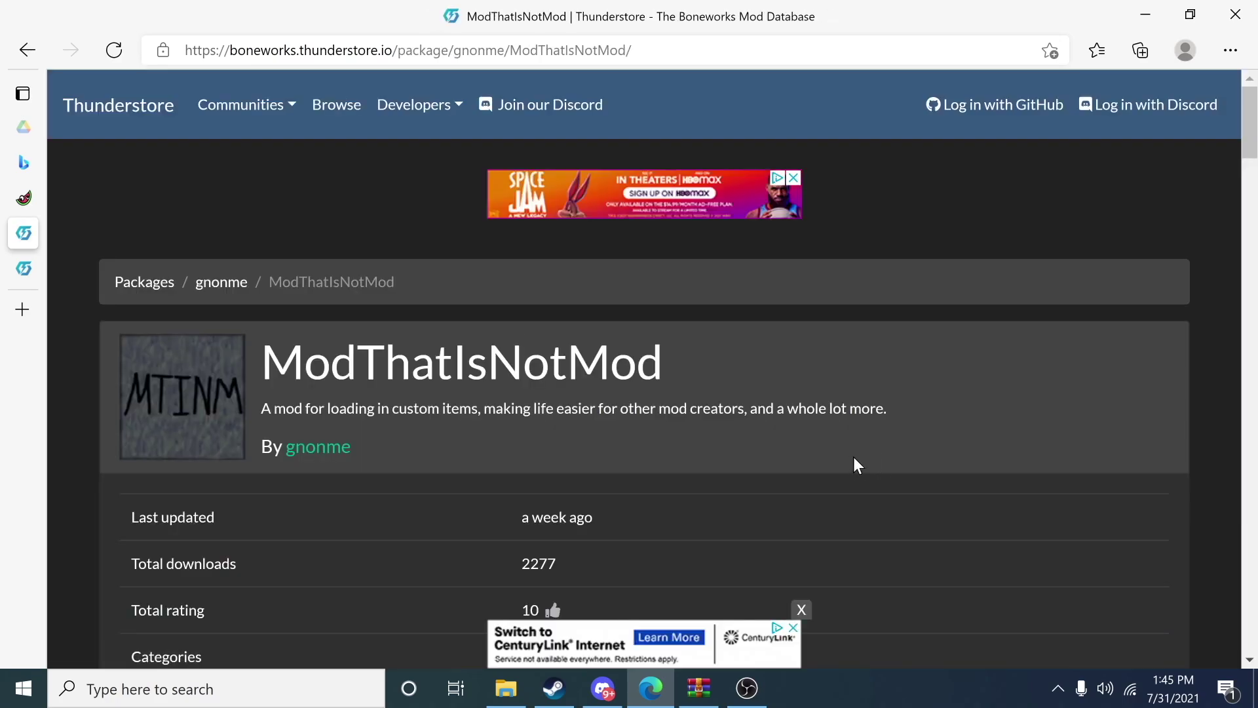
pyautogui.scroll(-2, 855, 458)
pyautogui.scroll(-4, 857, 457)
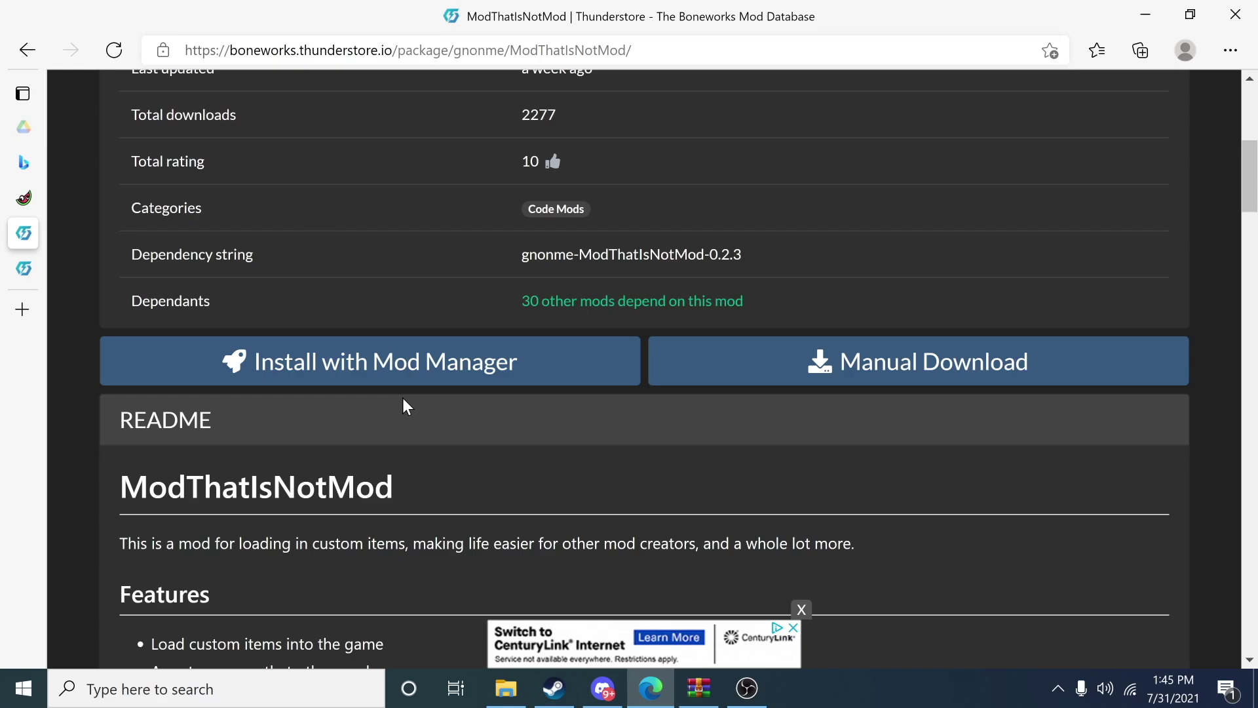
pyautogui.scroll(-1, 825, 341)
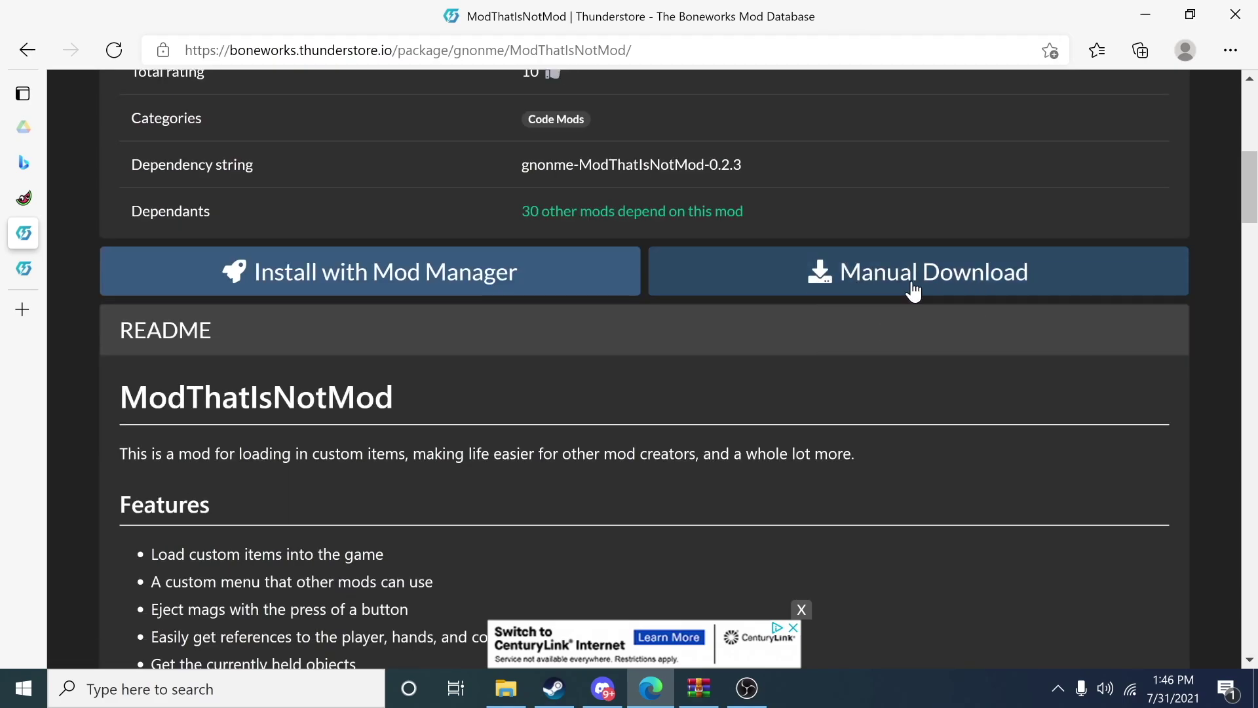
pyautogui.click(707, 695)
# - Reposition the gnonme-ModThatIsNotMod-0.2.3.zip window, then return to the Steam library
pyautogui.moveTo(388, 91); pyautogui.dragTo(422, 149)
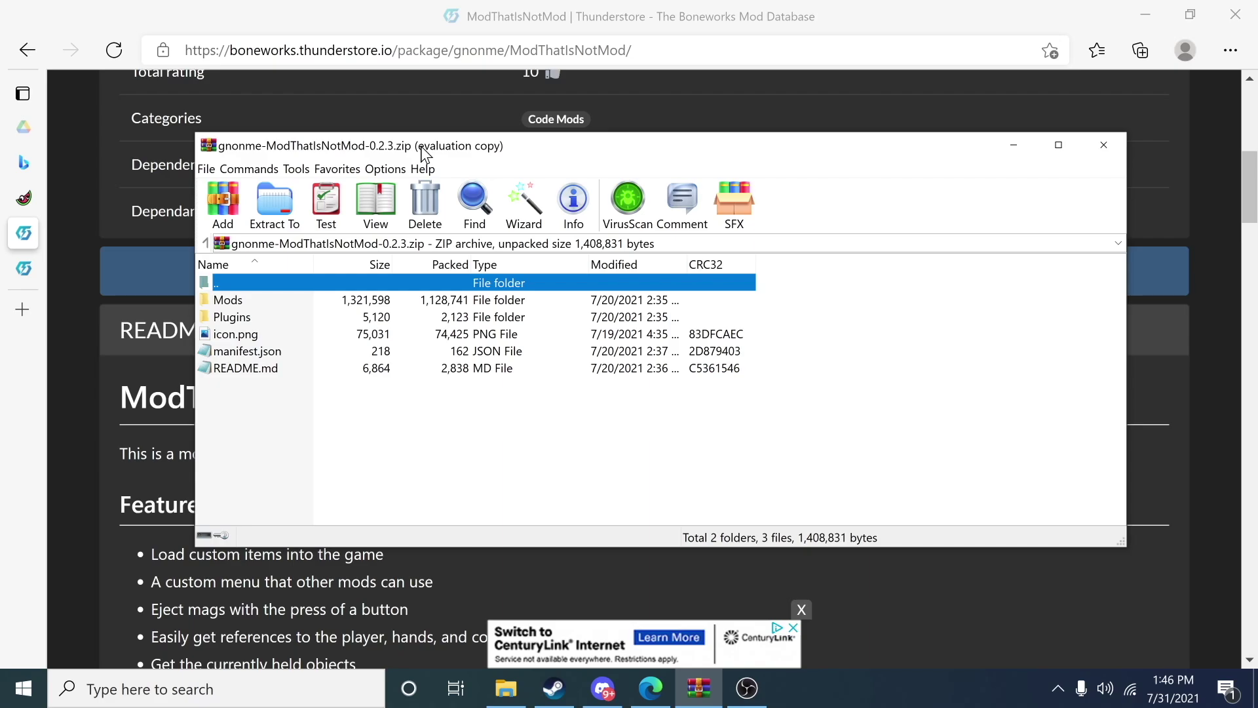
pyautogui.moveTo(422, 153); pyautogui.dragTo(598, 78)
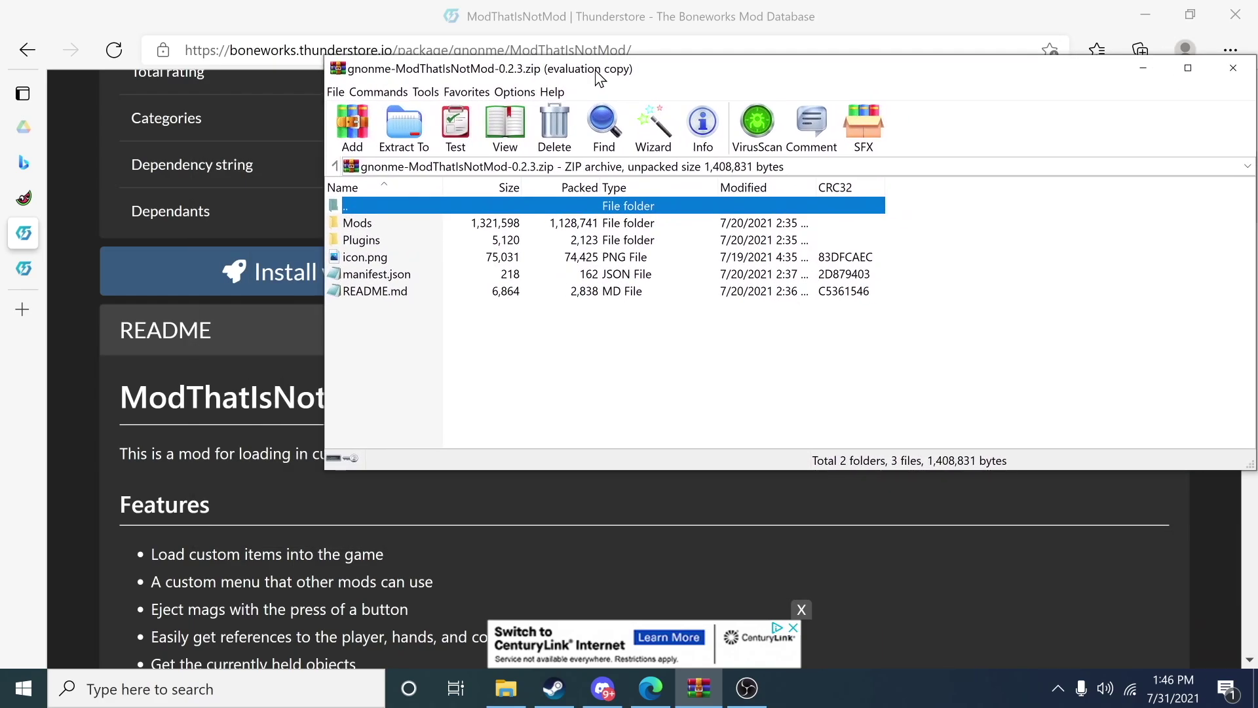
pyautogui.click(558, 685)
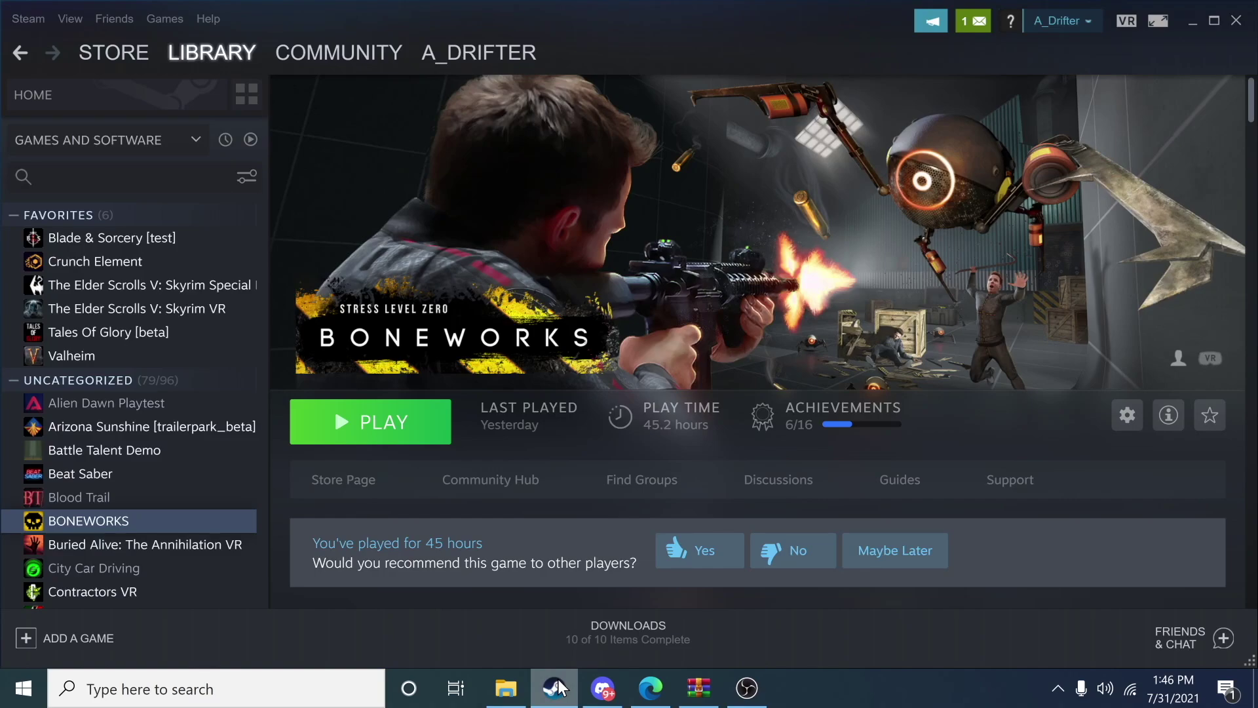
# - Open BONEWORKS's install folder via Properties > Local Files > Browse in Steam
pyautogui.rightClick(122, 517)
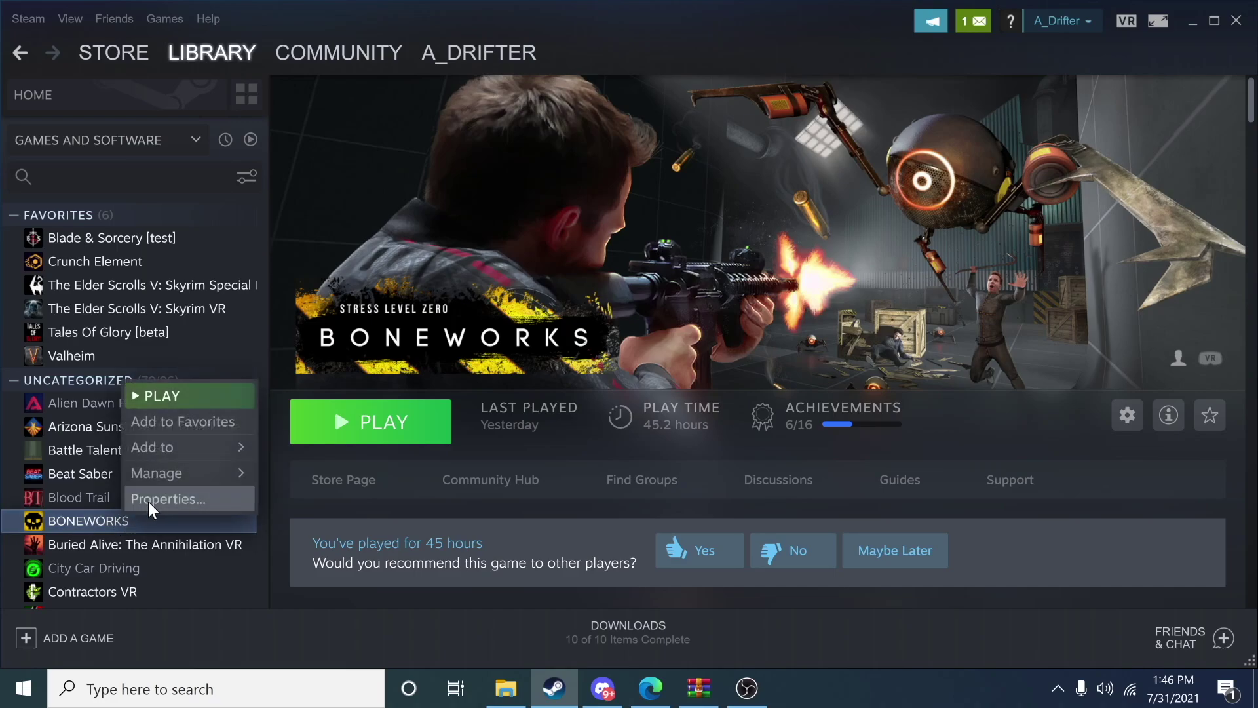
pyautogui.click(148, 501)
pyautogui.click(522, 226)
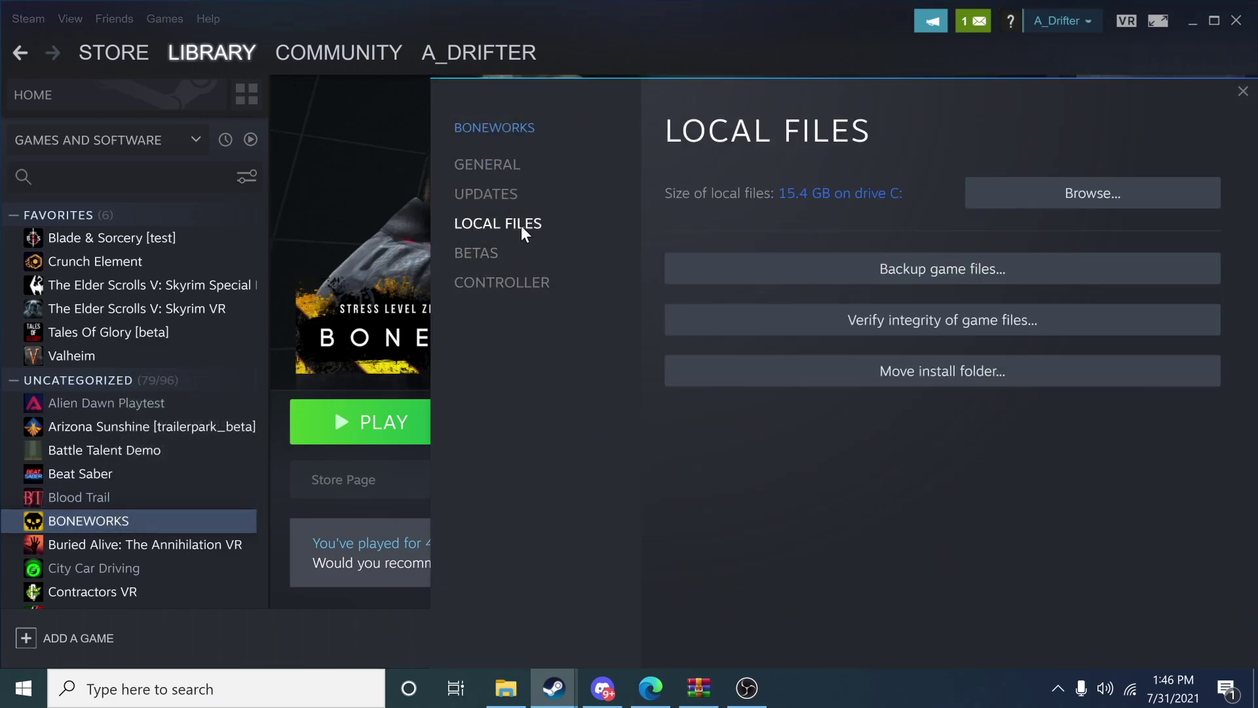
pyautogui.click(1086, 202)
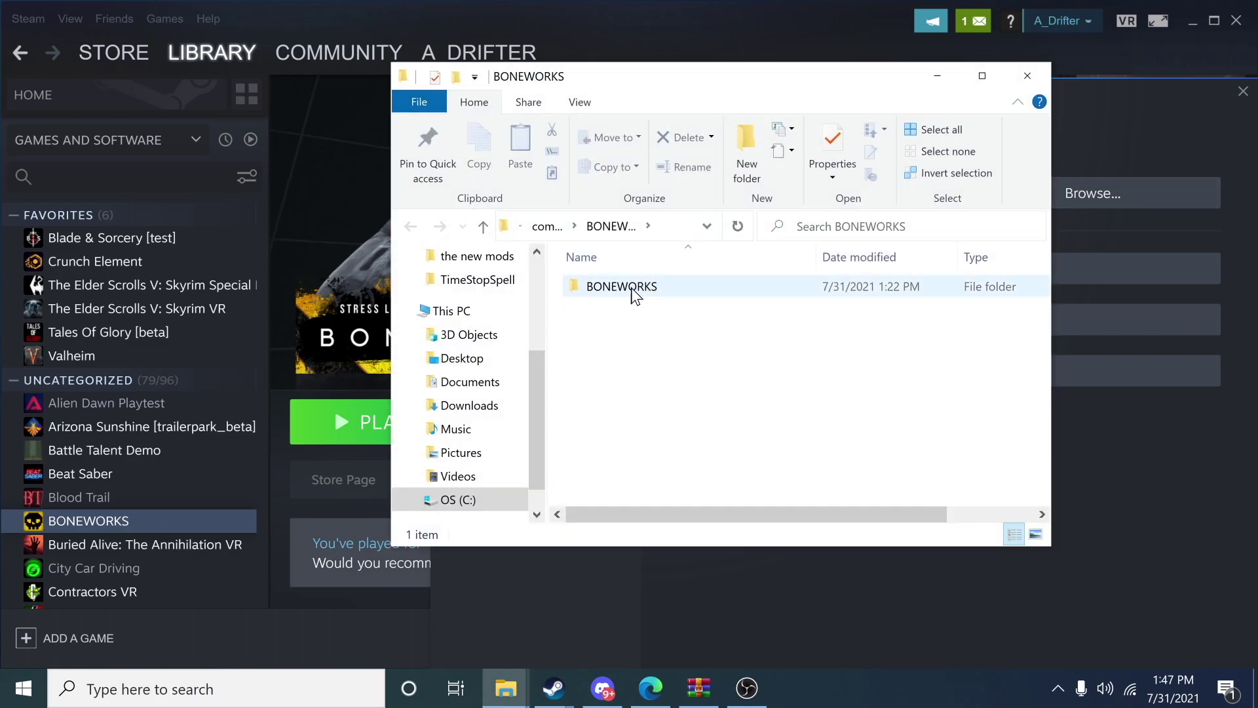
# - Place Explorer on the left and the archive on the right, then open the inner BONEWORKS folder
pyautogui.moveTo(676, 77); pyautogui.dragTo(315, 57)
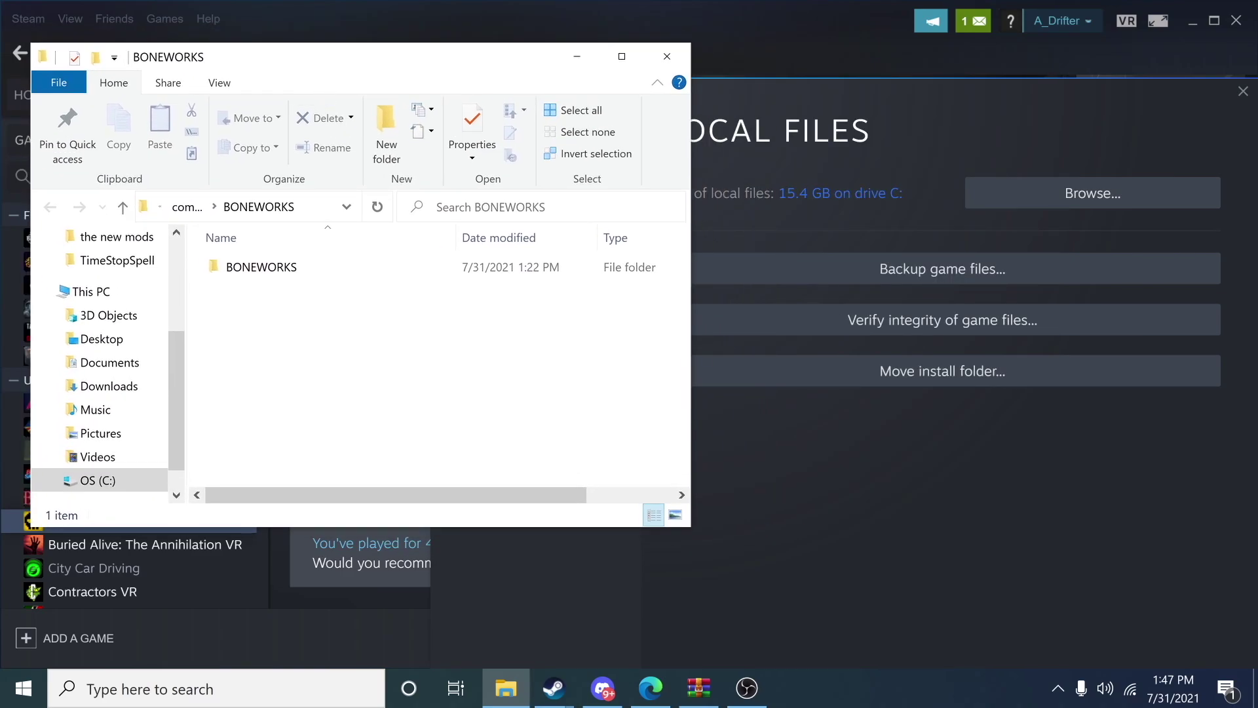
pyautogui.click(698, 688)
pyautogui.moveTo(584, 62); pyautogui.dragTo(969, 57)
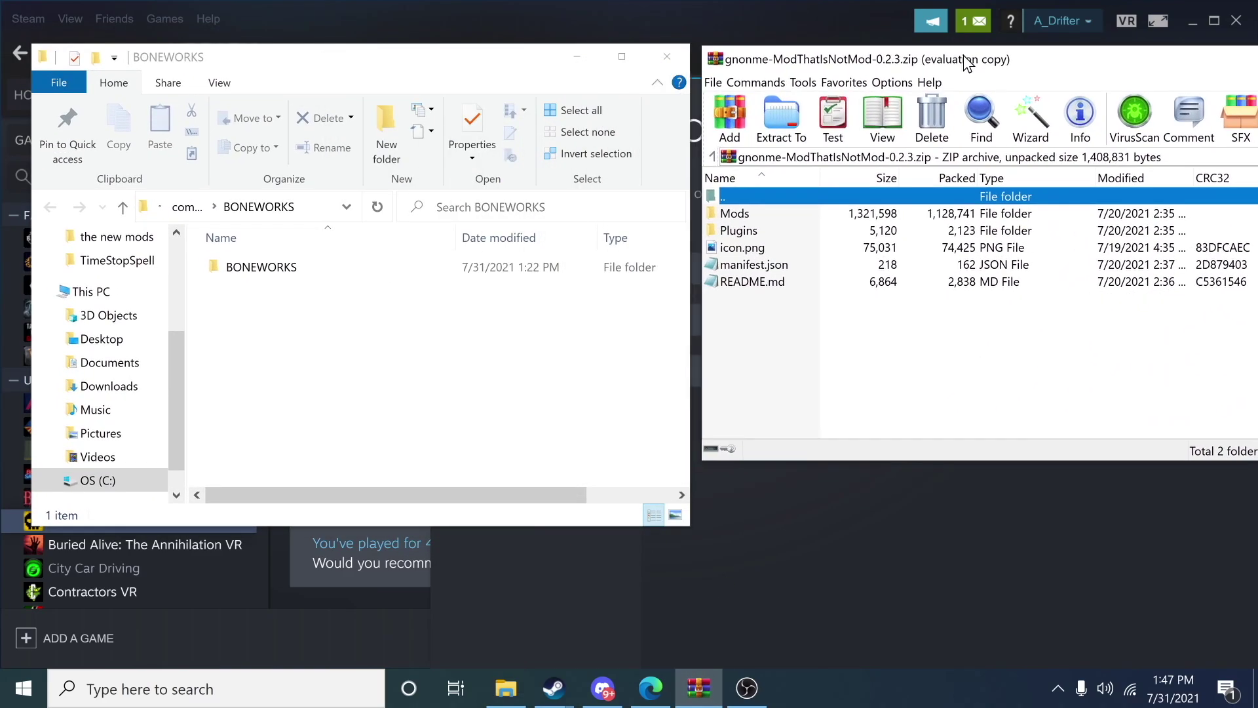
pyautogui.doubleClick(281, 270)
pyautogui.moveTo(339, 65); pyautogui.dragTo(339, 47)
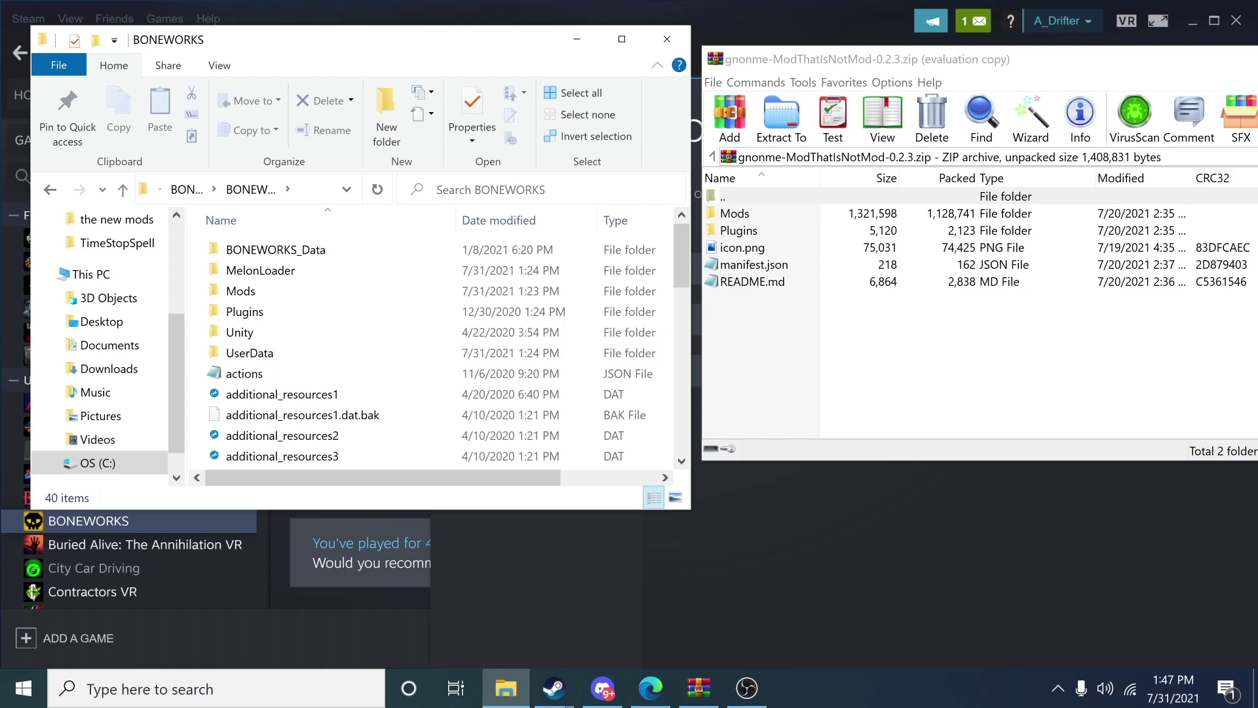
# - Open the game's Mods folder in Explorer and the Mods folder inside the archive
pyautogui.doubleClick(249, 292)
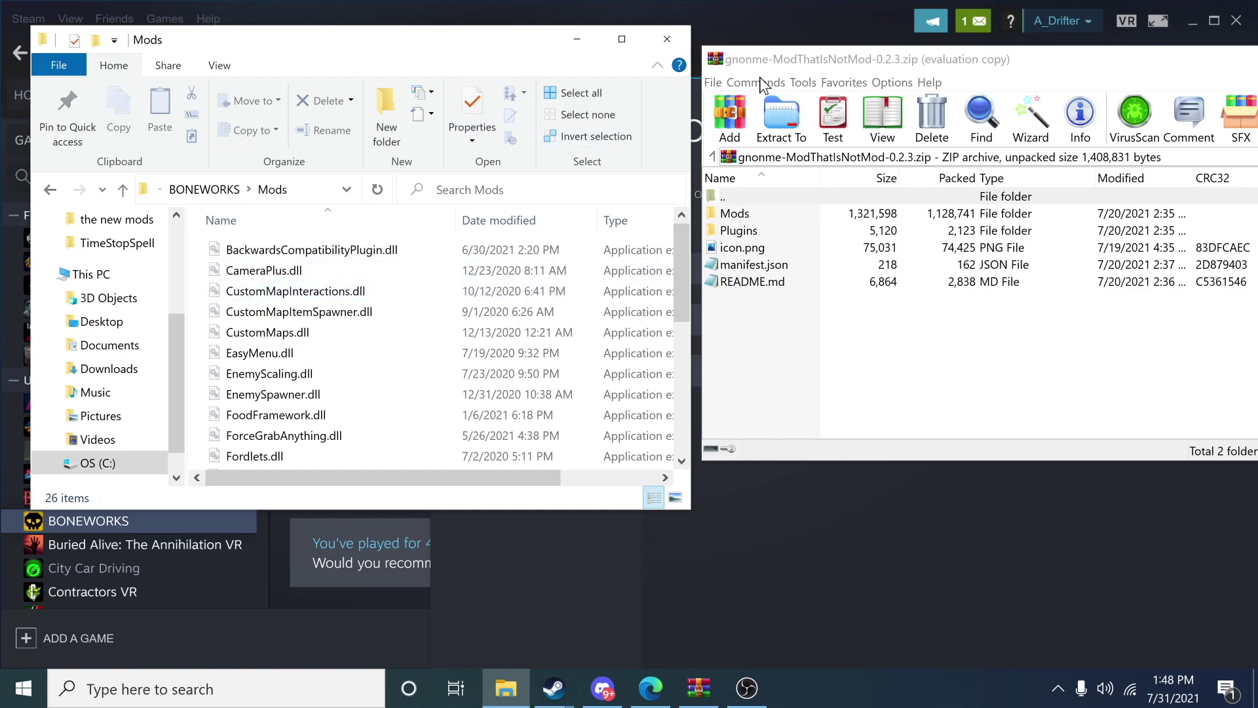
pyautogui.click(827, 63)
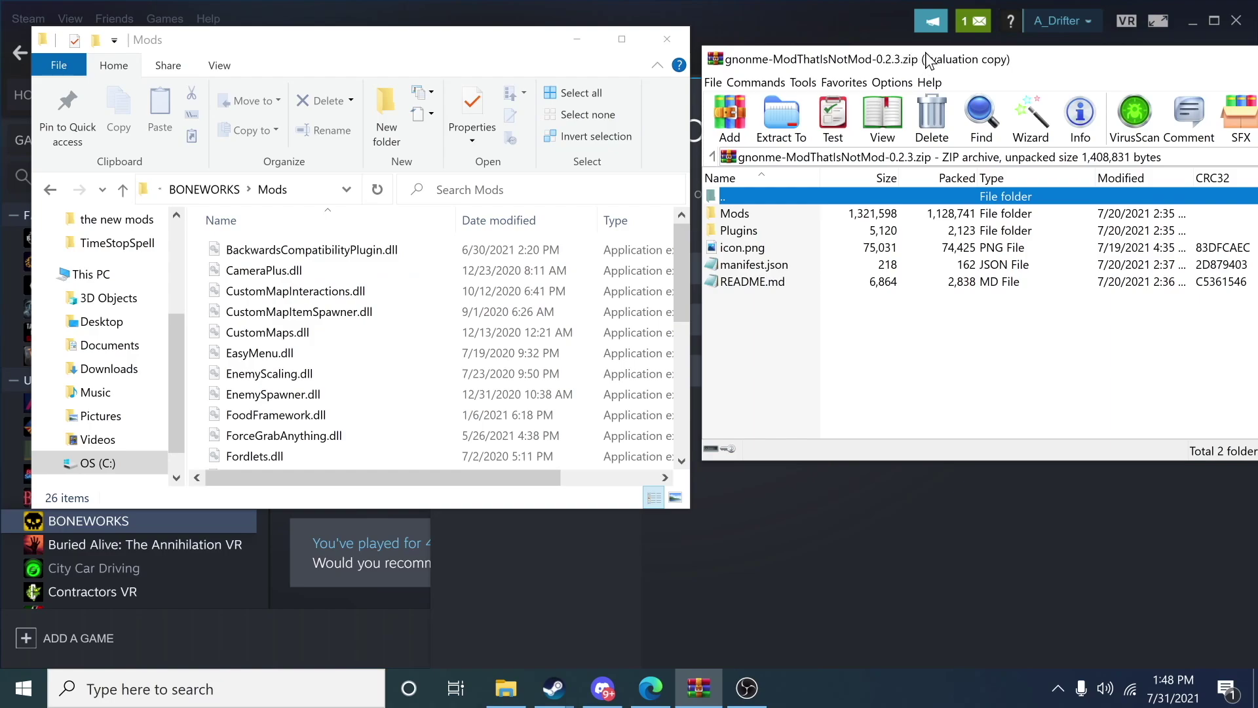
pyautogui.moveTo(947, 60); pyautogui.dragTo(899, 52)
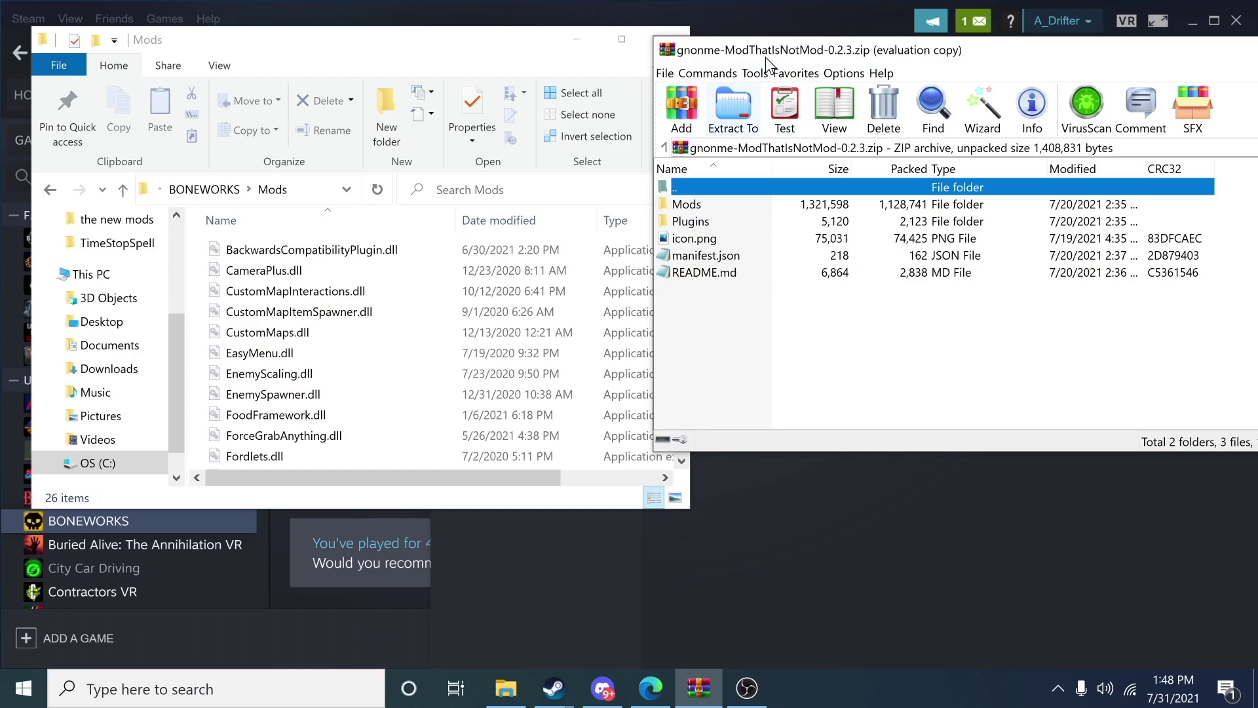
pyautogui.moveTo(765, 57); pyautogui.dragTo(778, 53)
pyautogui.click(709, 199)
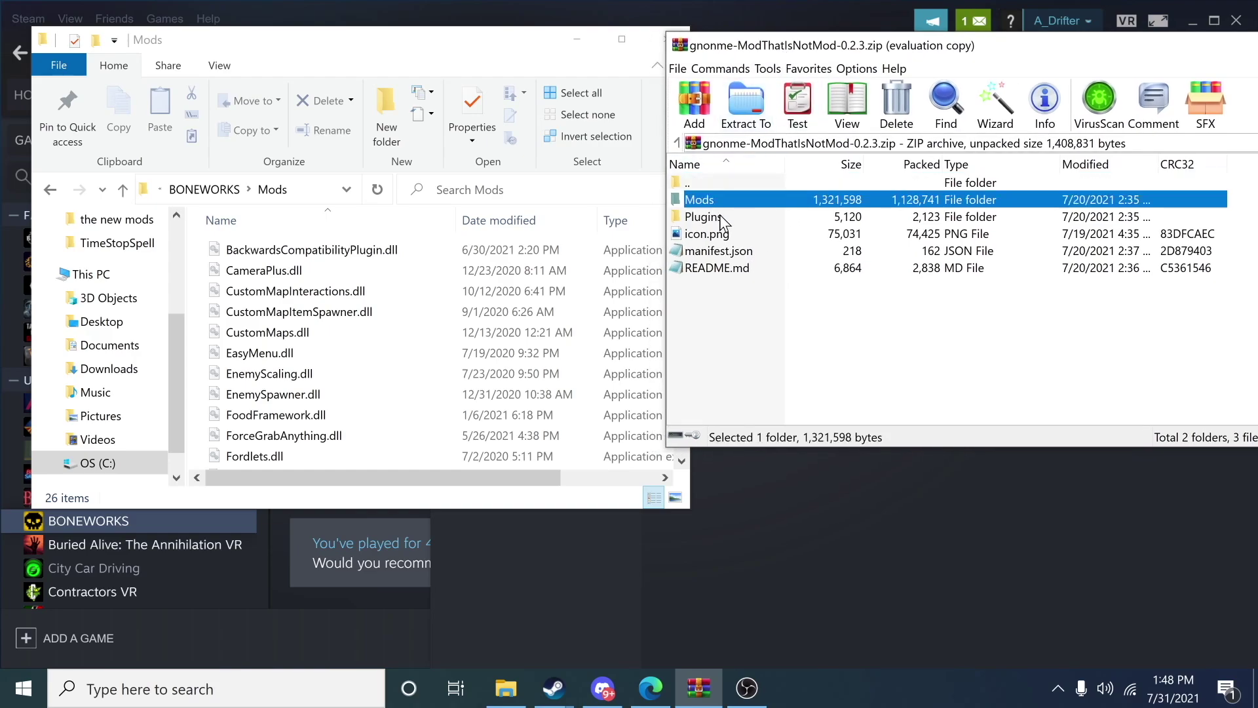
pyautogui.click(721, 217)
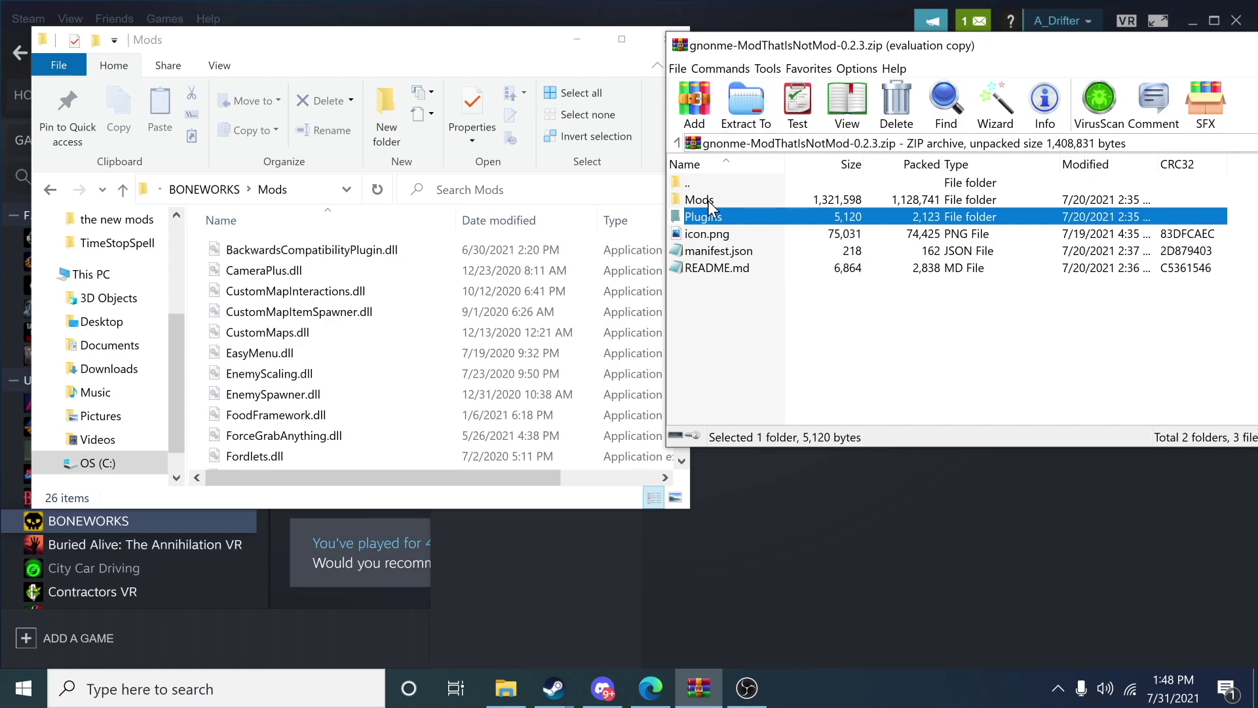
pyautogui.doubleClick(710, 200)
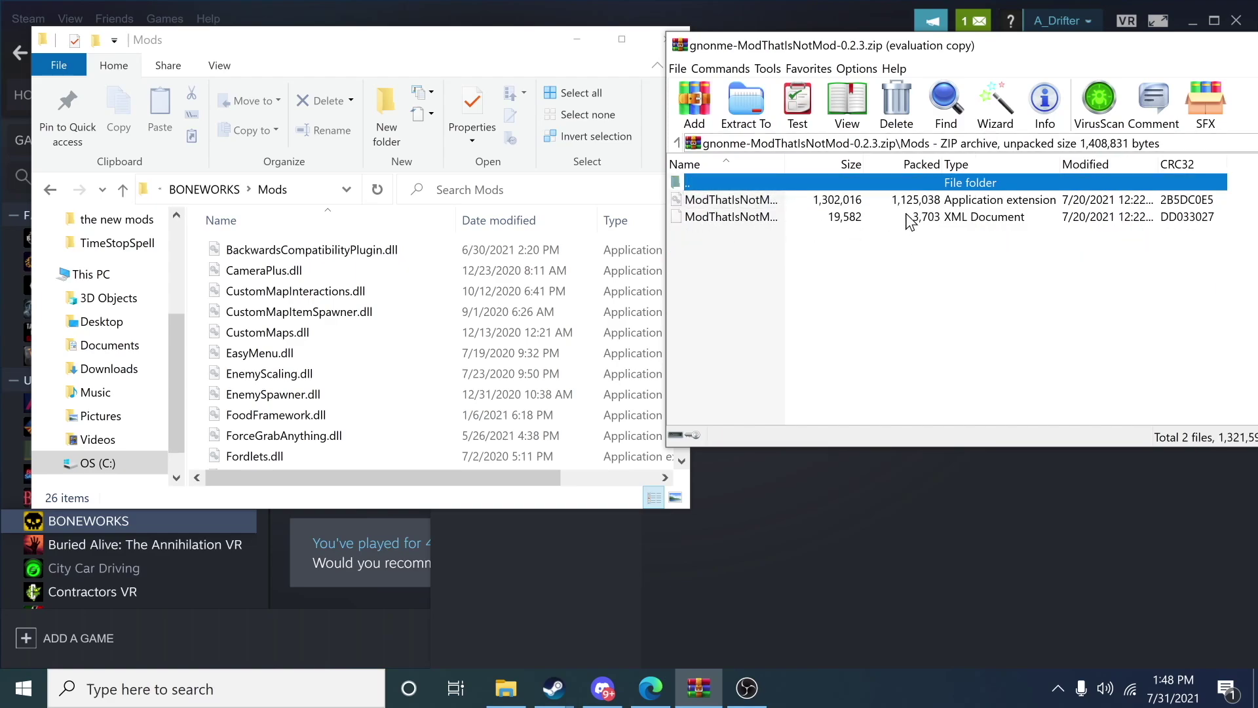
# - Drag ModThatIsNotMod.dll from the archive into the game's Mods folder and confirm it's there
pyautogui.click(751, 208)
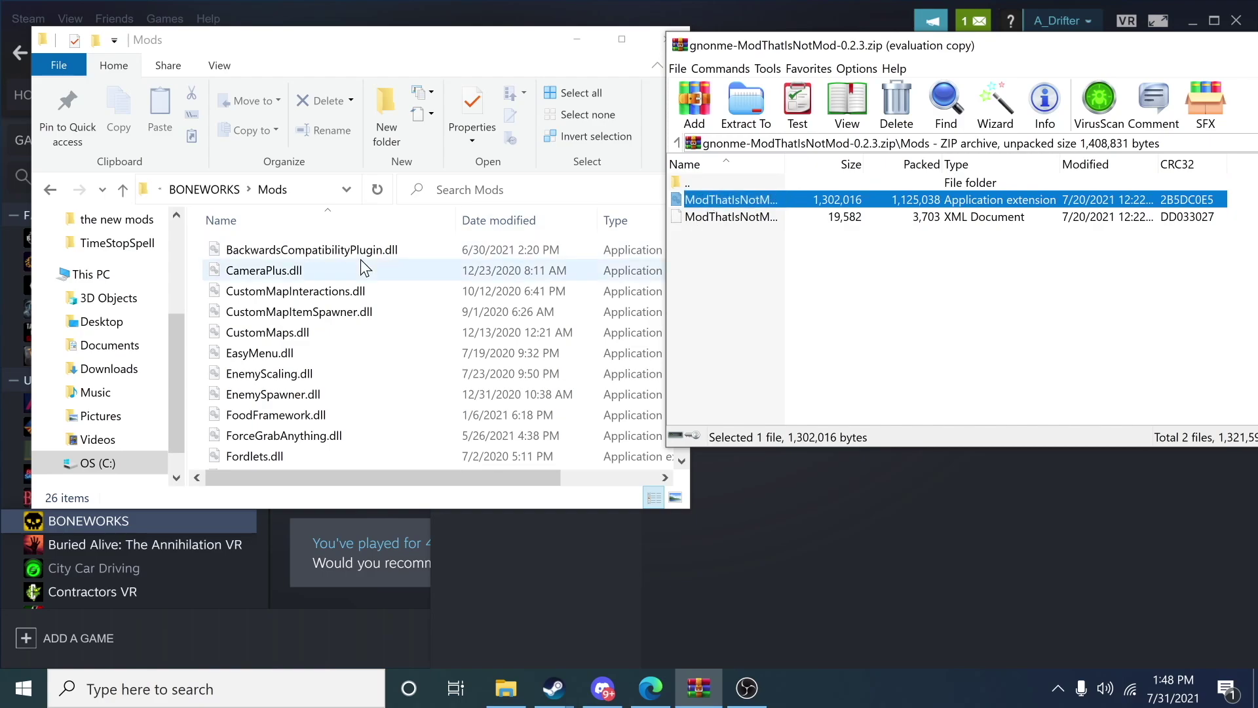
pyautogui.moveTo(318, 54)
pyautogui.mouseDown()
pyautogui.moveTo(340, 52)
pyautogui.moveTo(296, 49)
pyautogui.mouseUp()
pyautogui.click(734, 199)
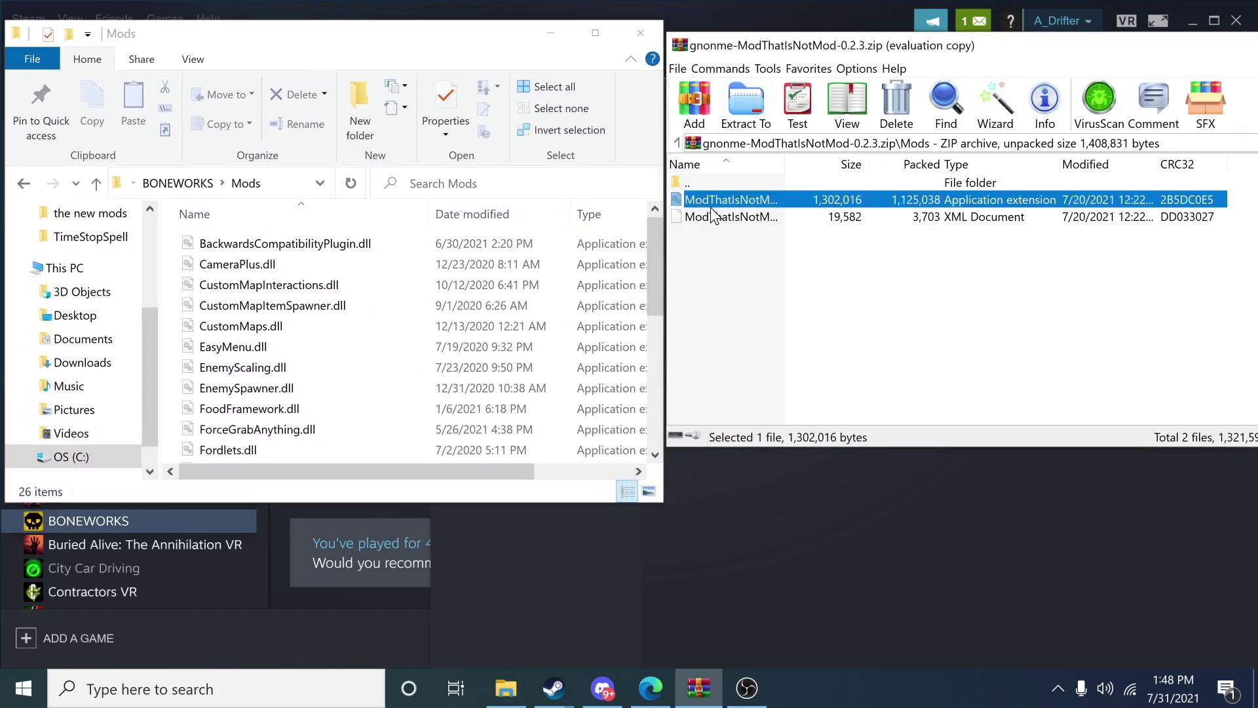
pyautogui.moveTo(746, 198); pyautogui.dragTo(681, 234)
pyautogui.scroll(-5, 365, 364)
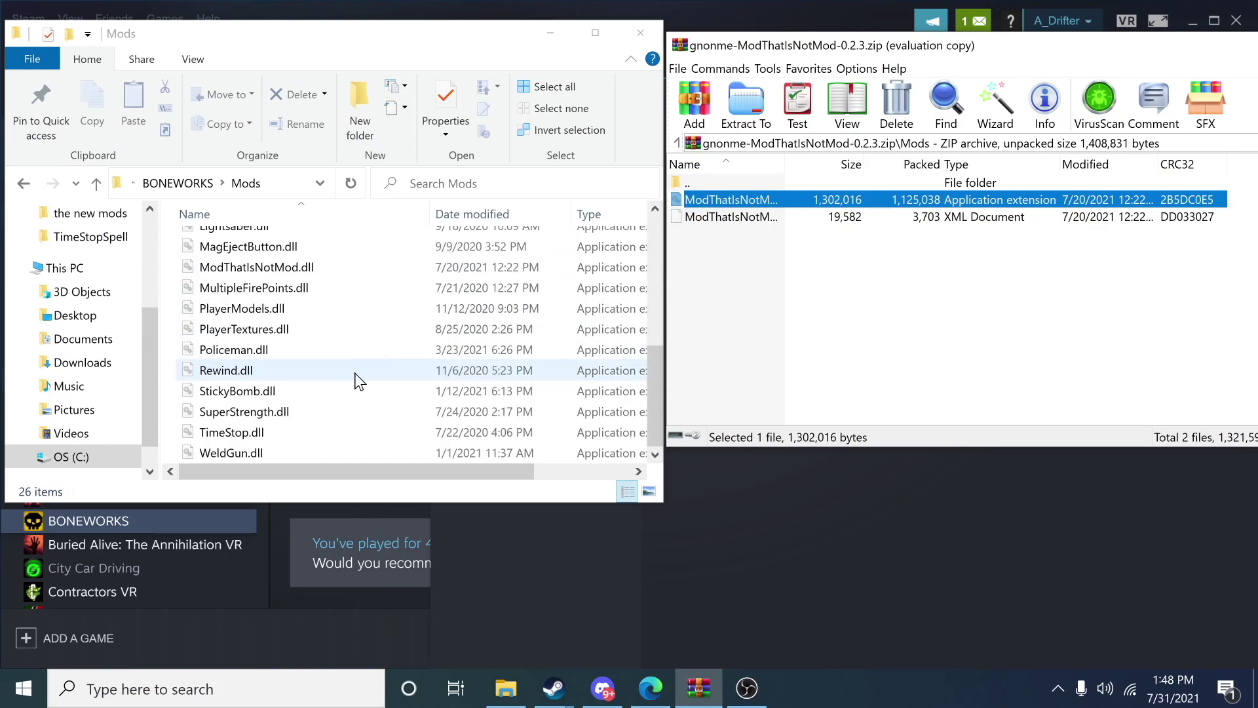
pyautogui.click(292, 268)
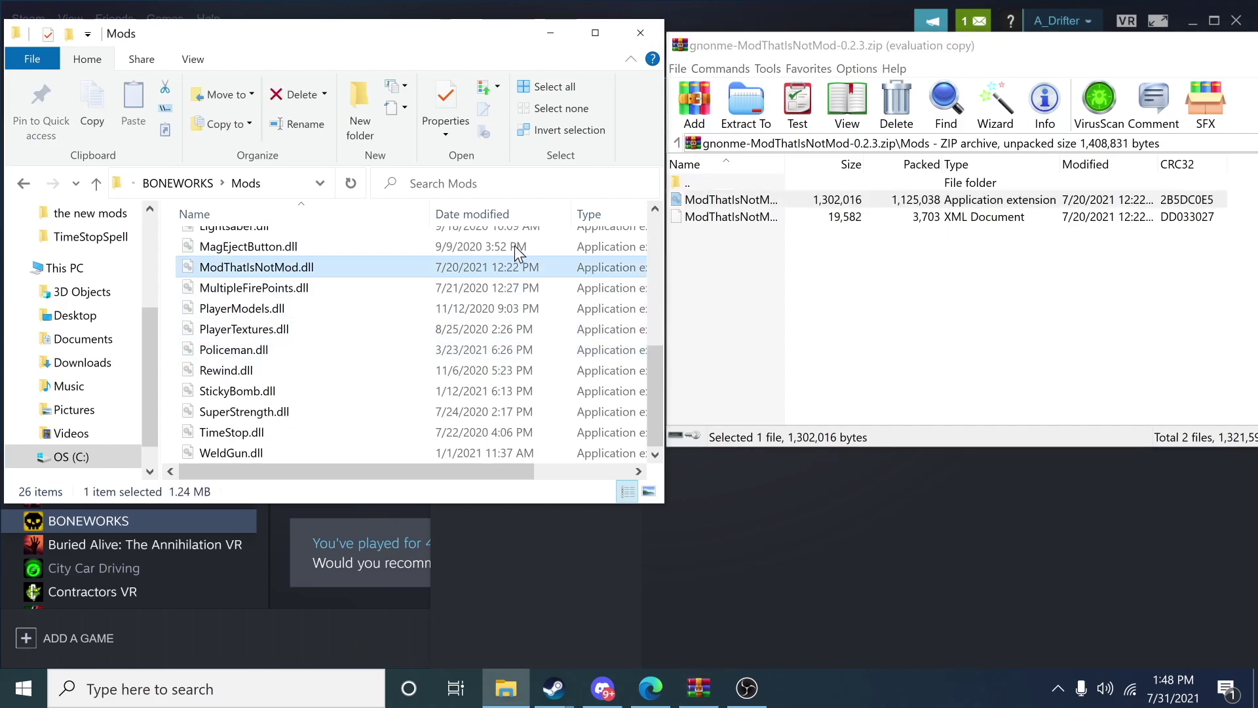
pyautogui.click(744, 47)
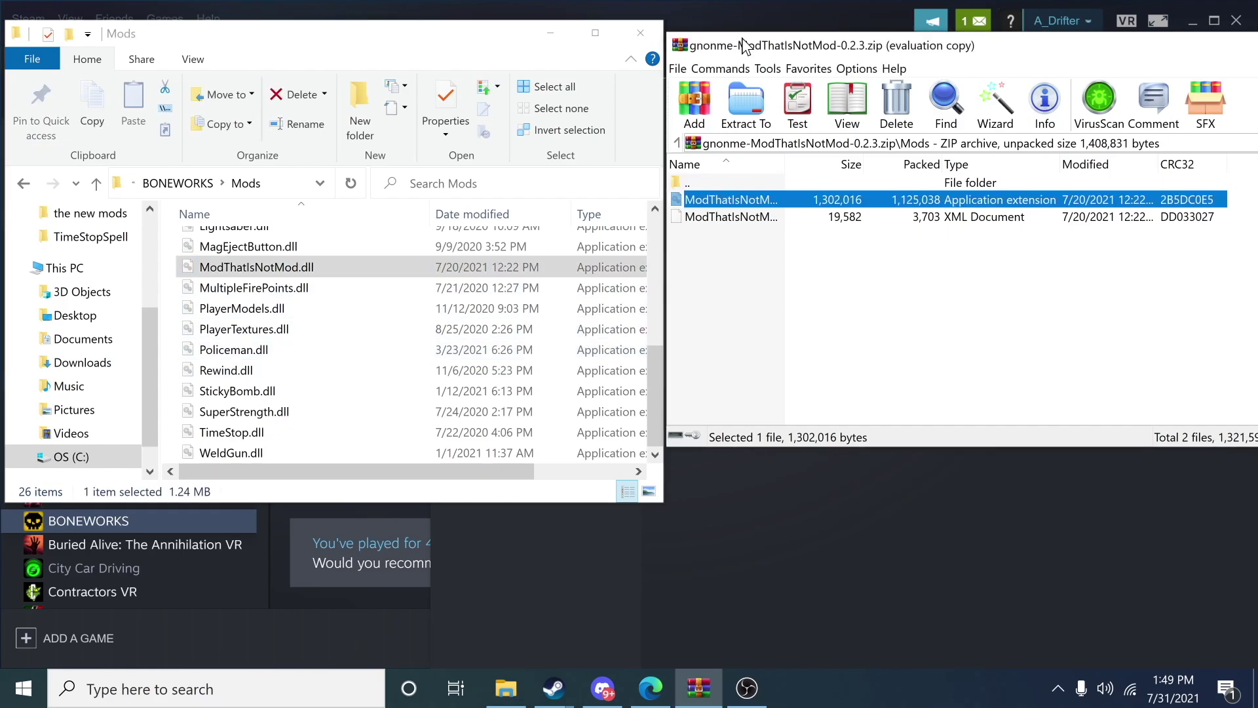
# - Drag BackwardsCompatibilityPlugin.dll from the archive's Plugins folder into BONEWORKS Mods and verify it
pyautogui.doubleClick(690, 182)
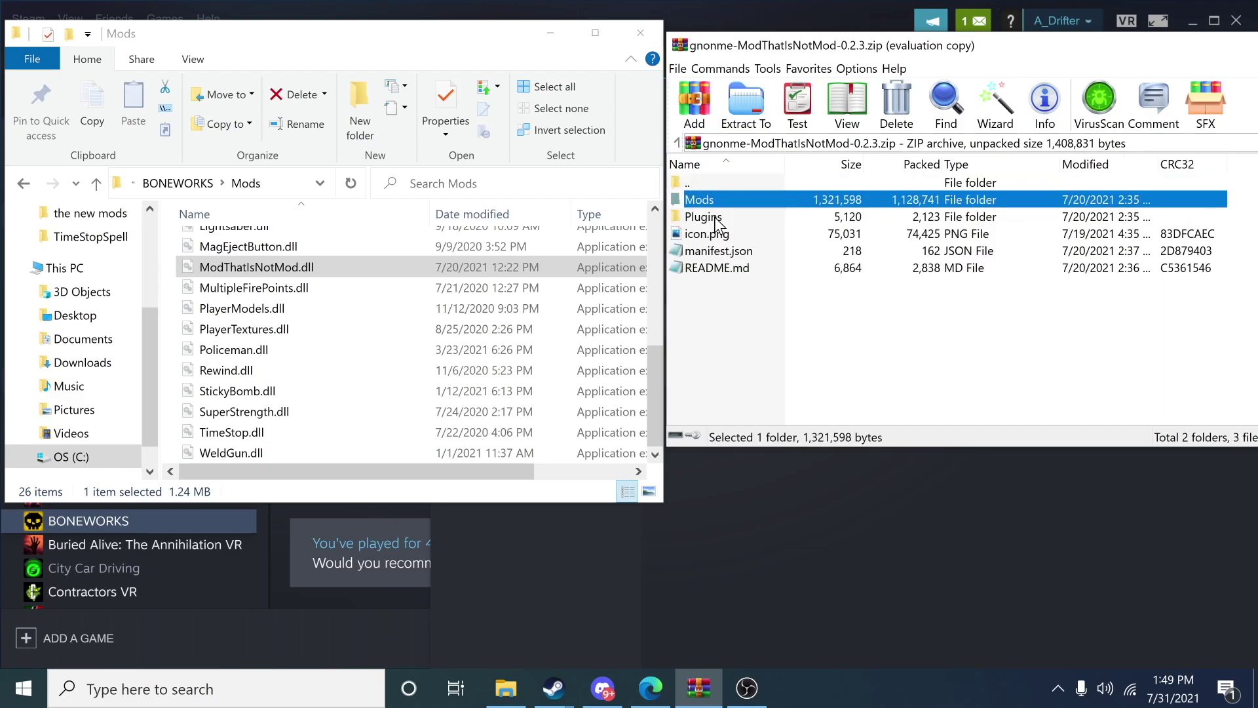
pyautogui.doubleClick(716, 217)
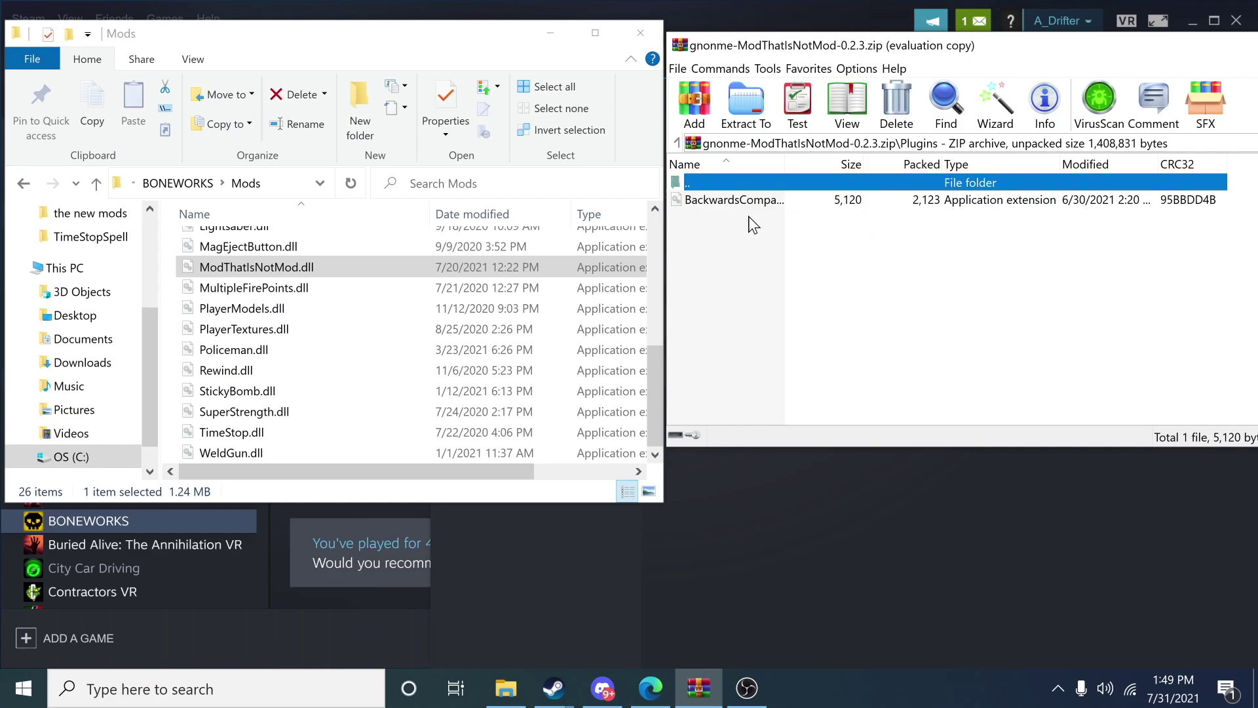
pyautogui.click(734, 202)
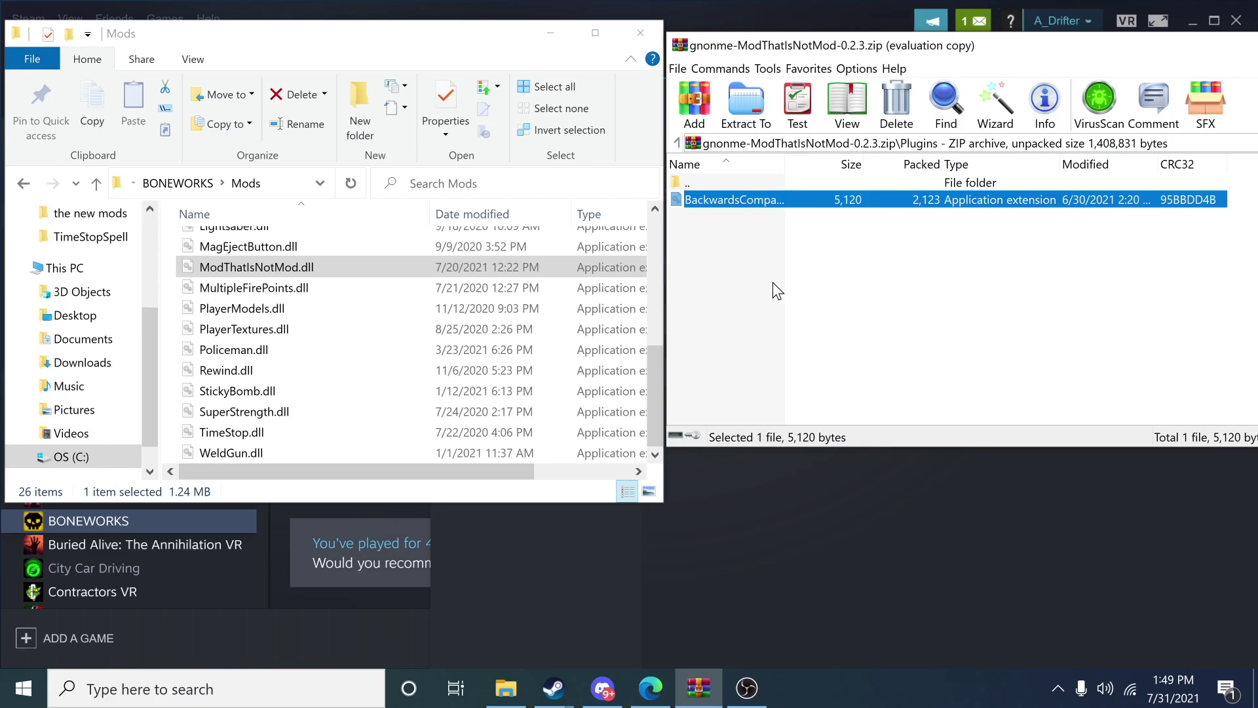
pyautogui.scroll(5, 412, 340)
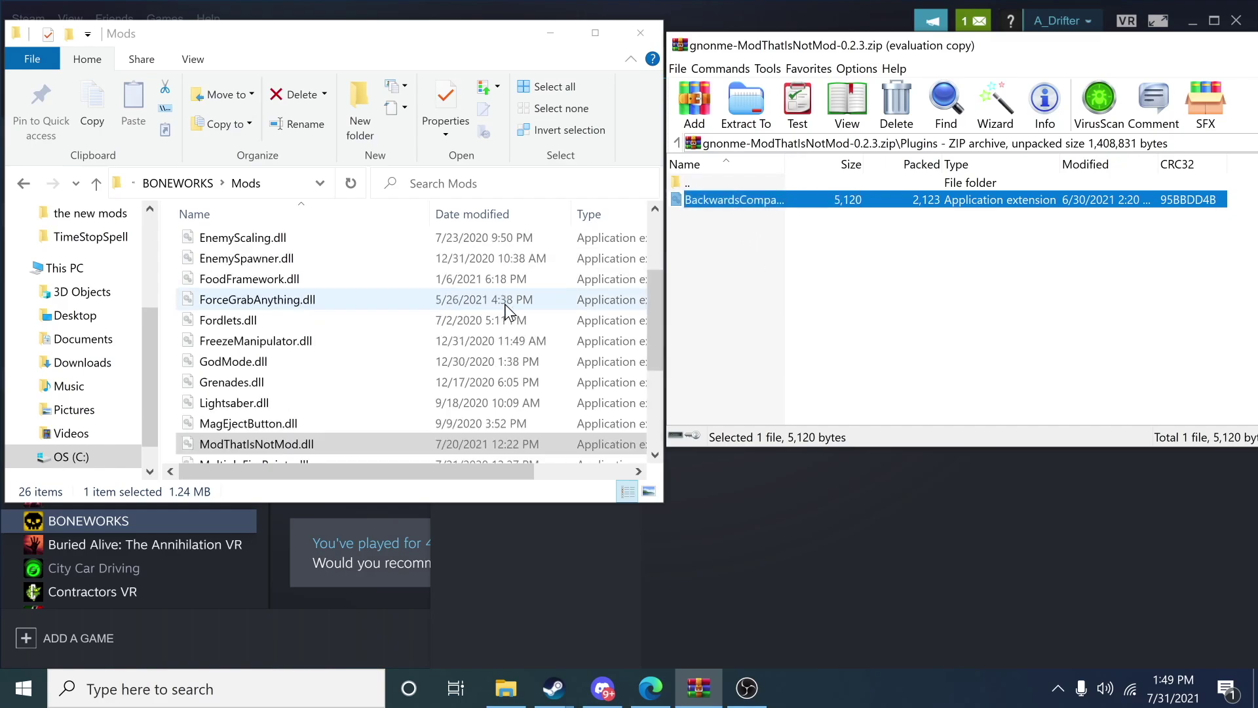
pyautogui.moveTo(751, 203); pyautogui.dragTo(724, 200)
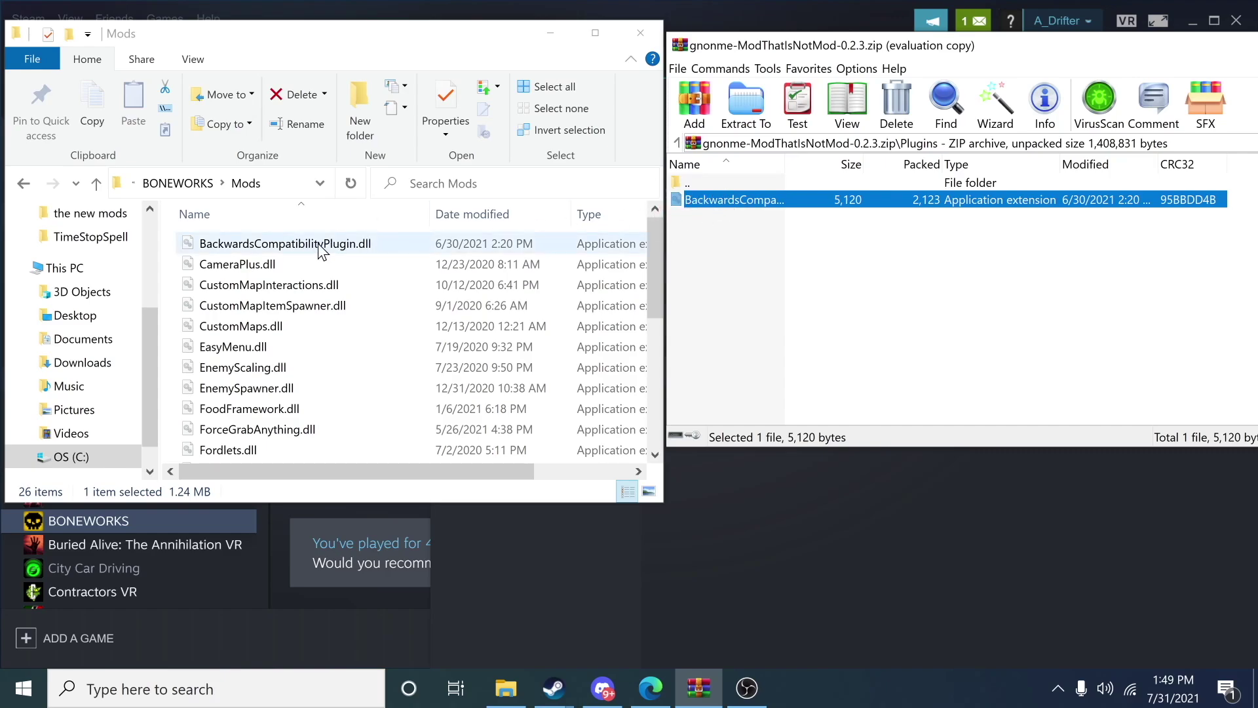
pyautogui.click(370, 244)
pyautogui.scroll(-5, 300, 354)
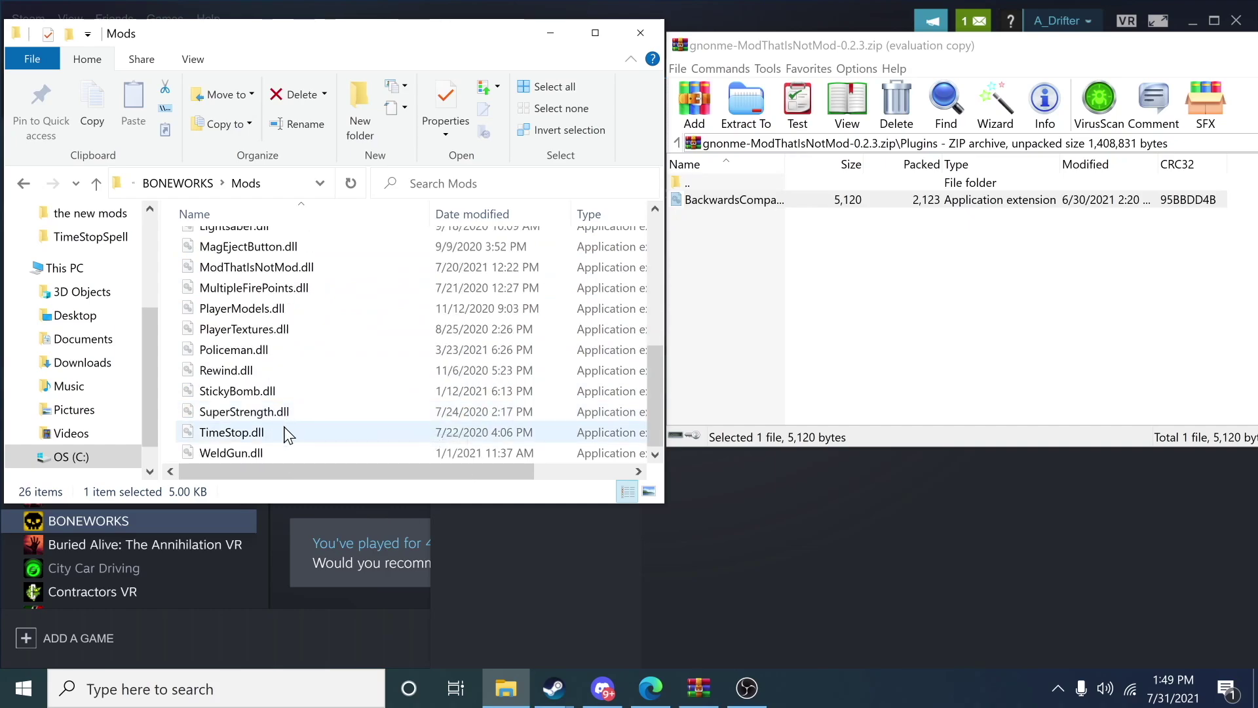
pyautogui.scroll(5, 282, 433)
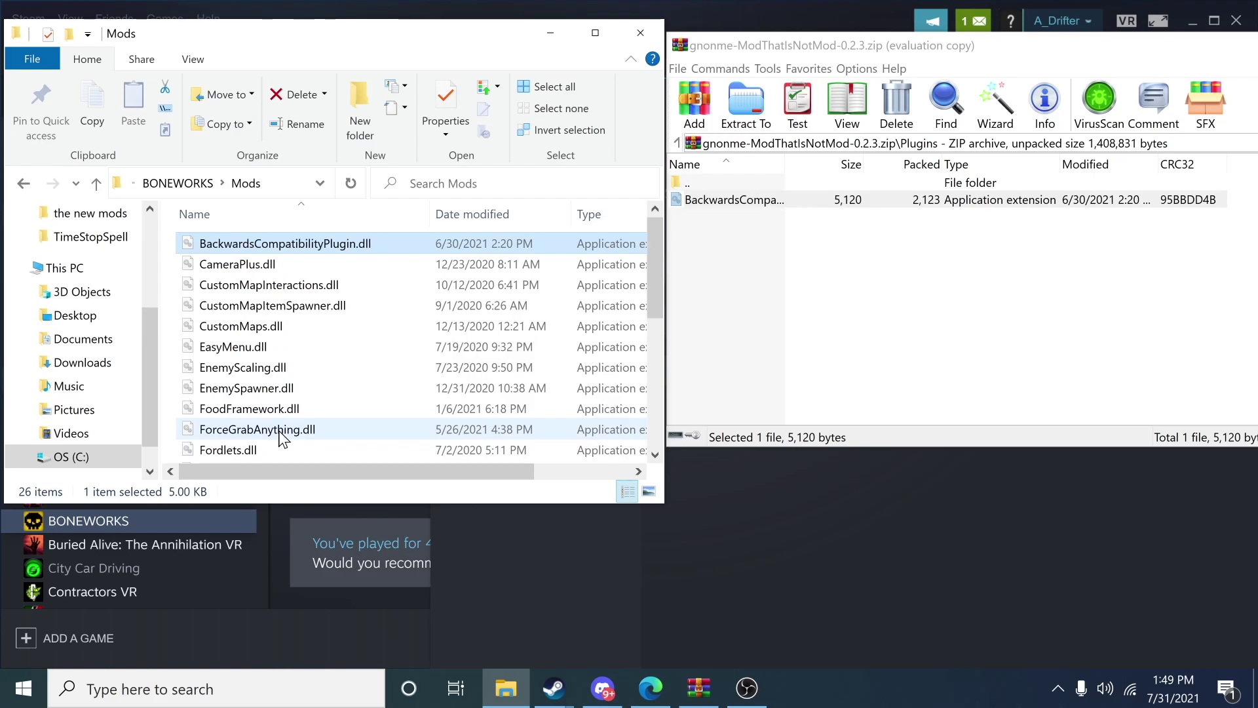
pyautogui.click(651, 687)
# - Open #asset-releases in the BONEWORKS Discord and scroll back through older weapon and skin releases
pyautogui.scroll(8, 528, 438)
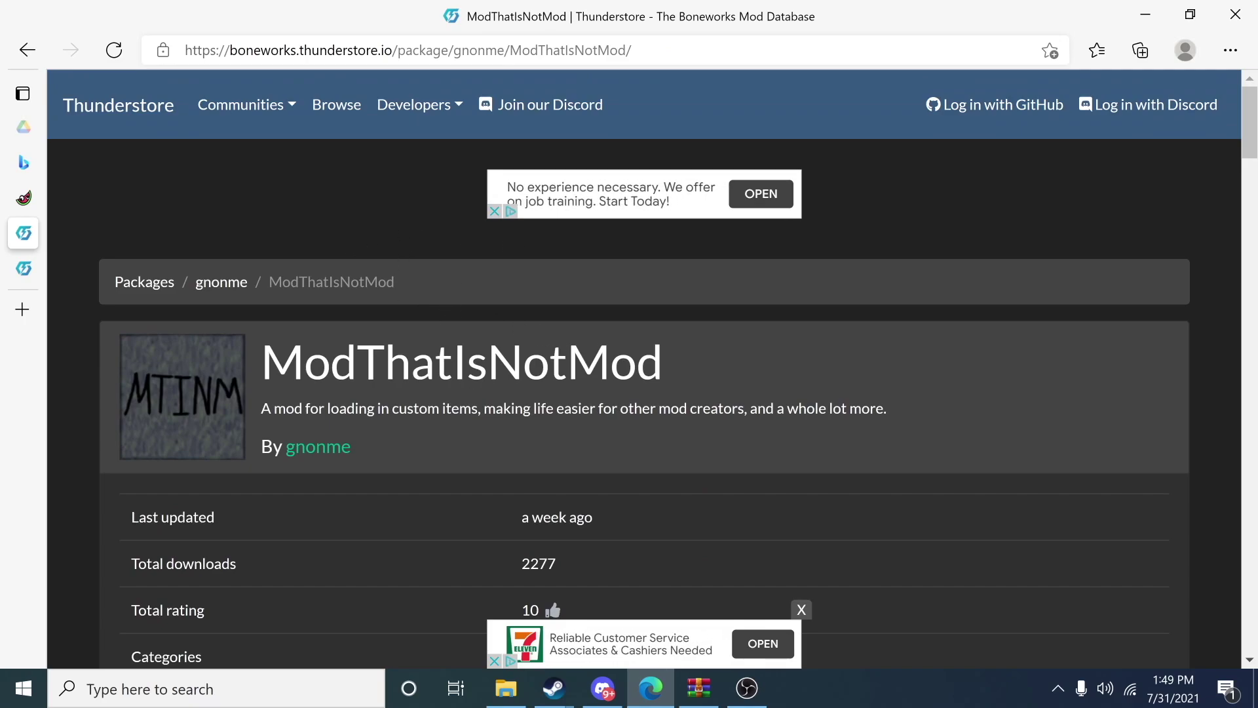
pyautogui.click(603, 688)
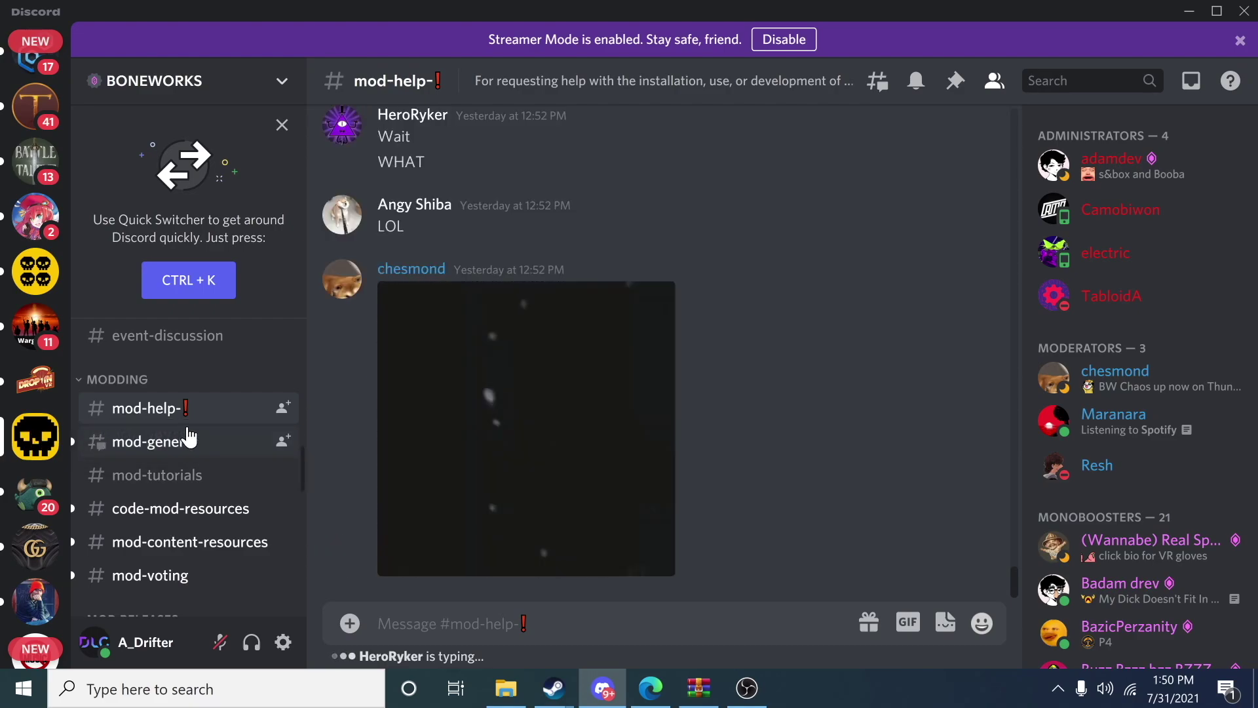
pyautogui.scroll(-10, 163, 459)
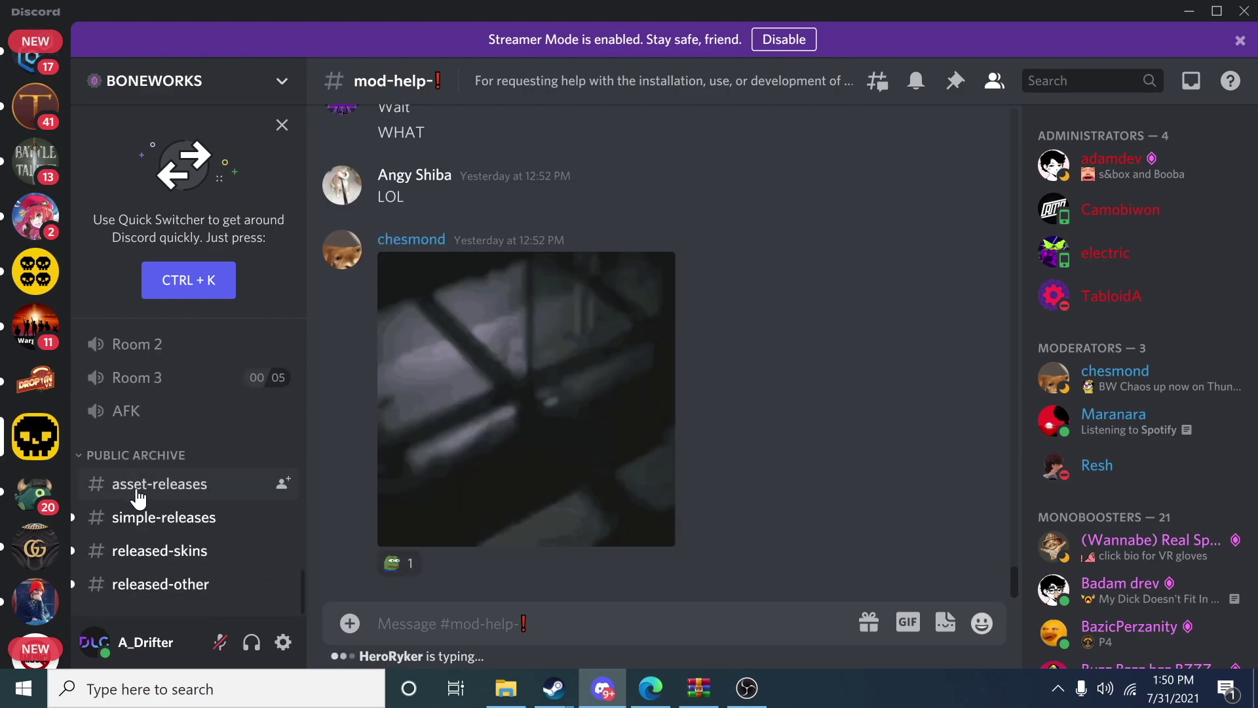
pyautogui.click(160, 498)
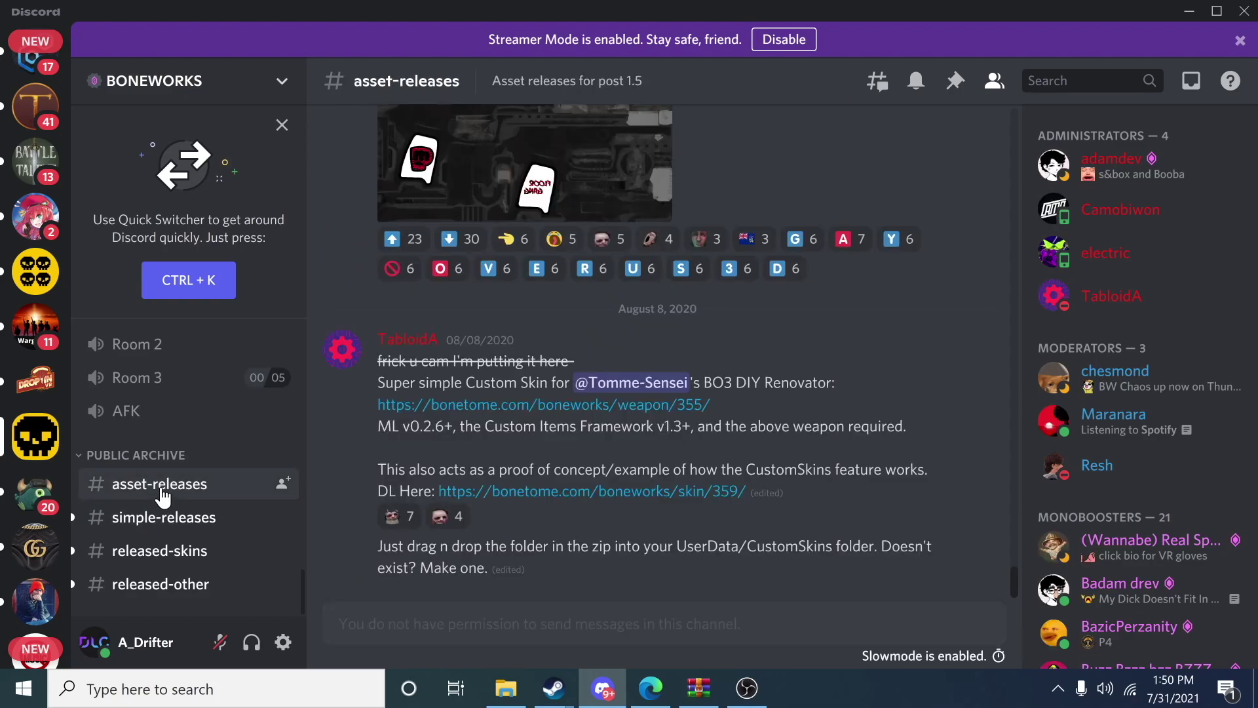
pyautogui.scroll(6, 524, 506)
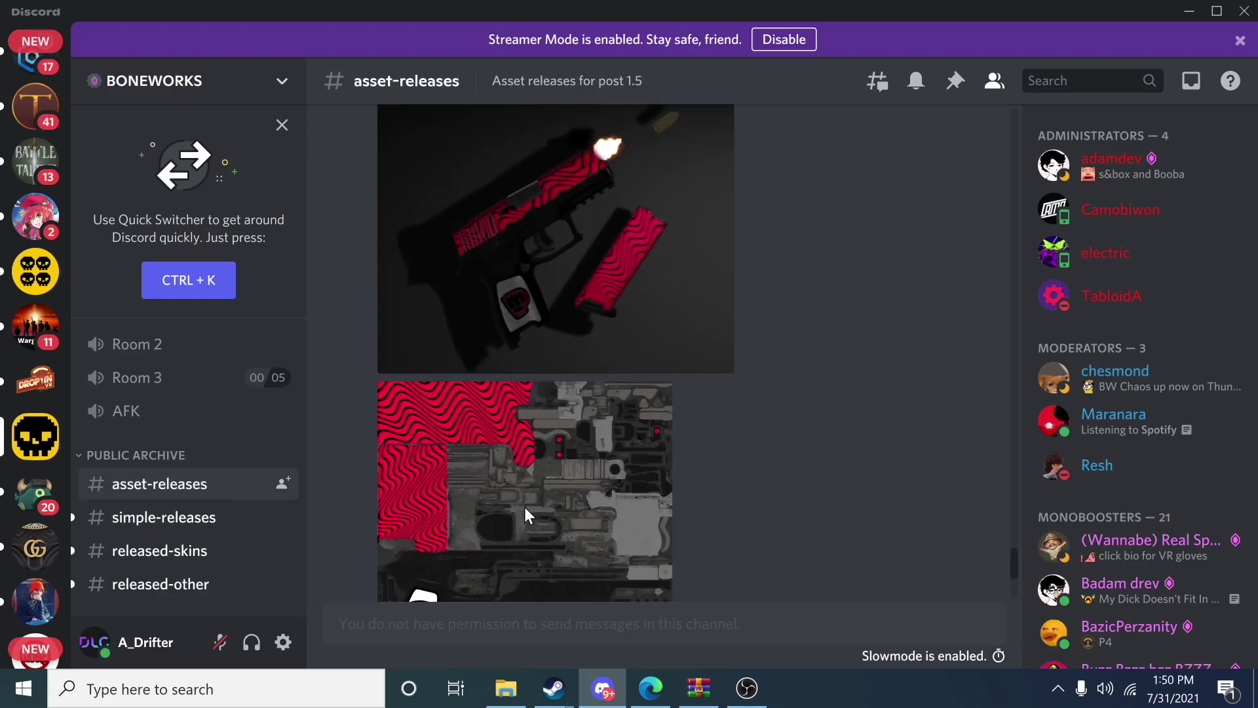
pyautogui.scroll(10, 525, 508)
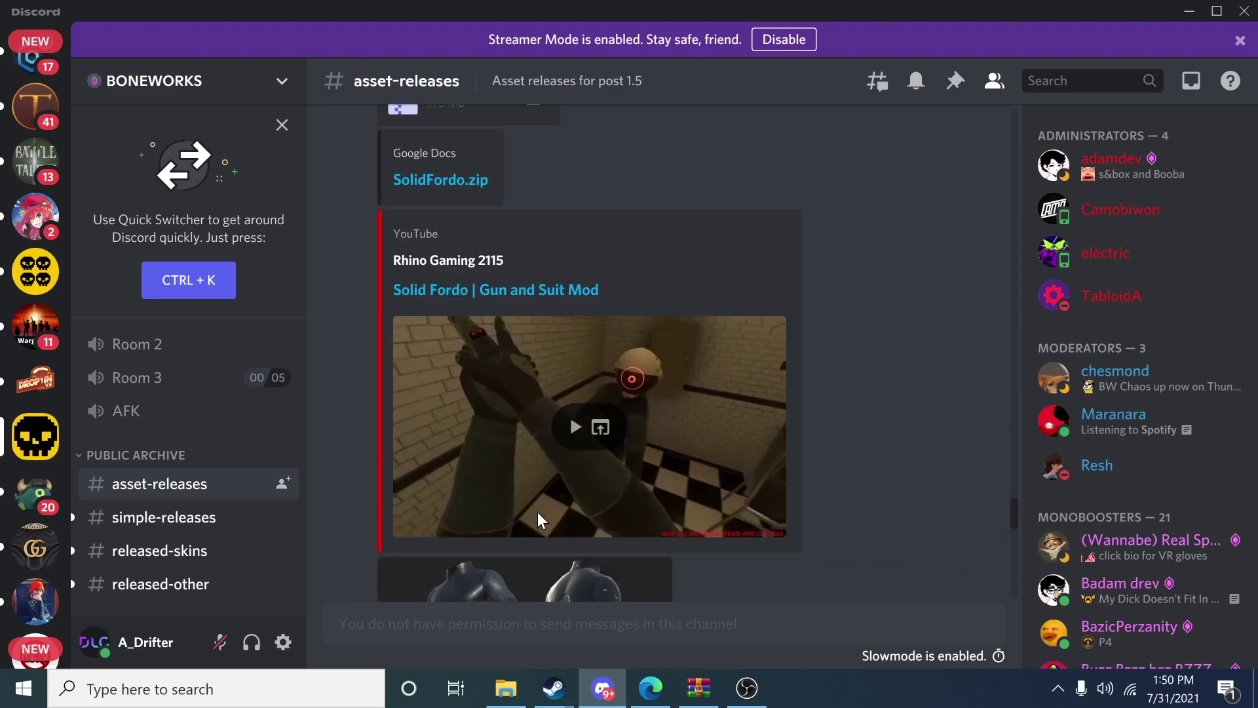
pyautogui.scroll(8, 537, 512)
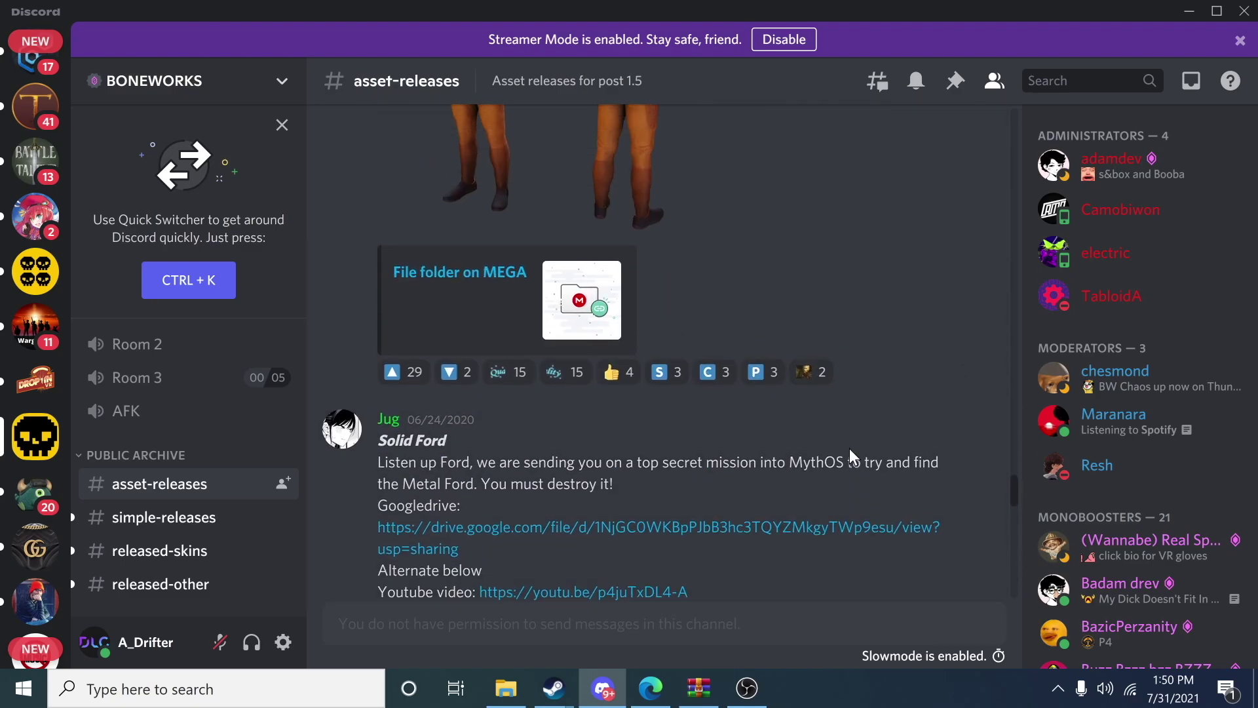
pyautogui.scroll(4, 850, 449)
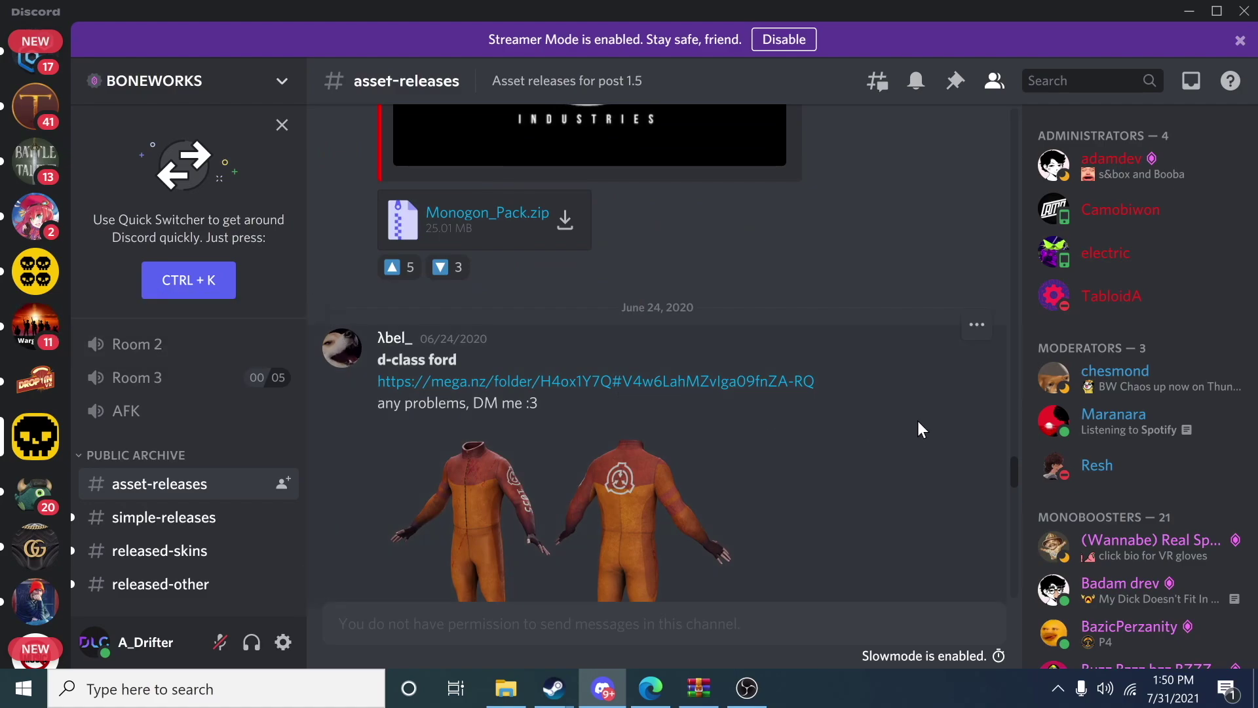
pyautogui.scroll(5, 918, 423)
pyautogui.scroll(15, 918, 422)
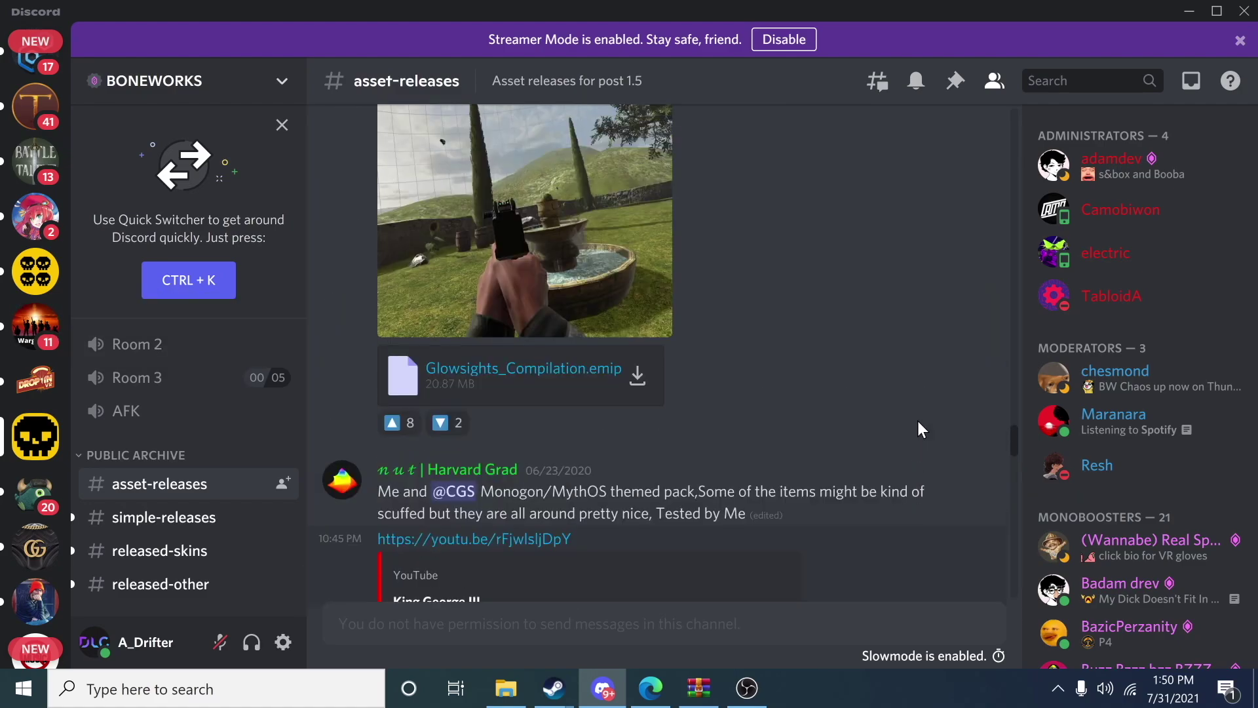
pyautogui.scroll(4, 917, 420)
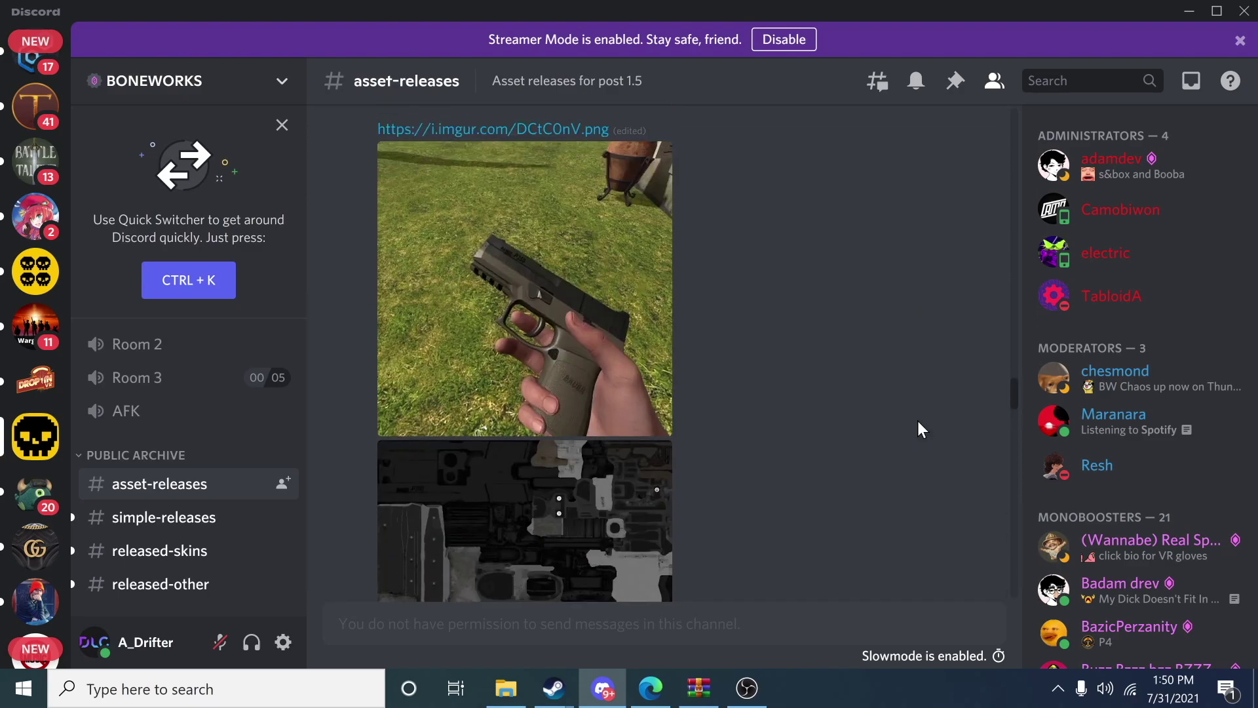
pyautogui.scroll(4, 917, 421)
pyautogui.hotkey('alt', 'Tab')
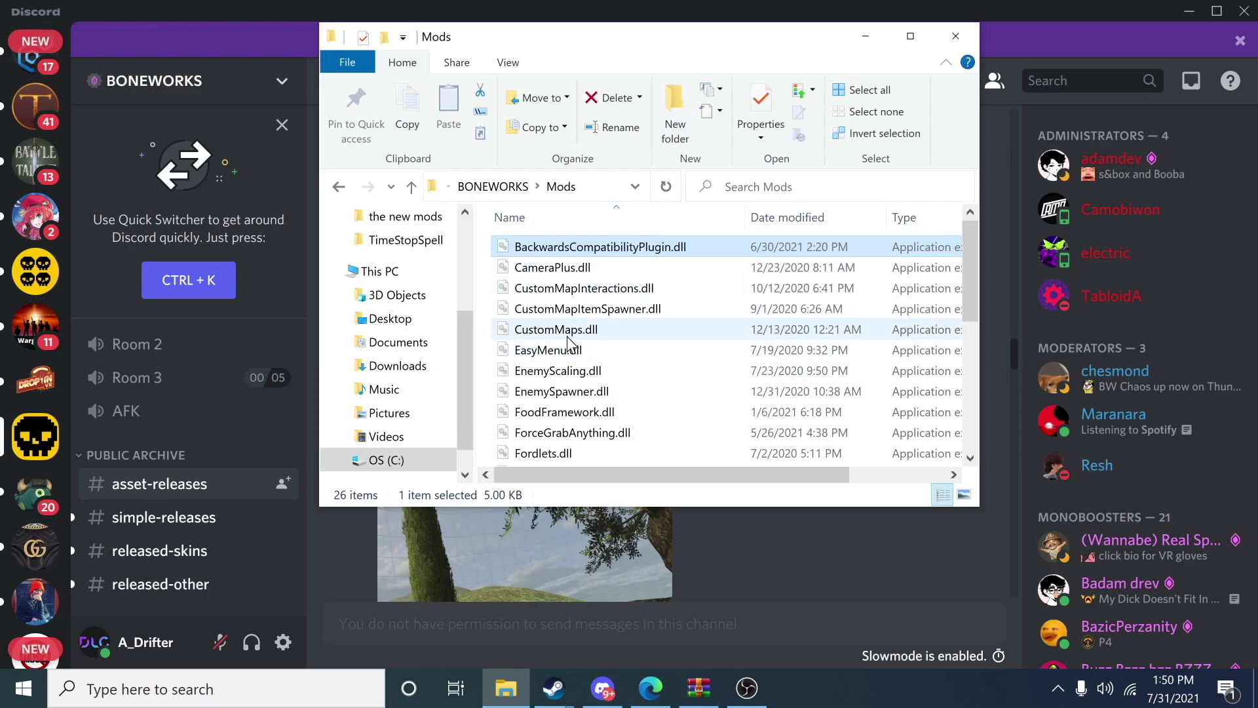
# - Go back up to the BONEWORKS game folder and open its UserData folder
pyautogui.scroll(-1, 583, 361)
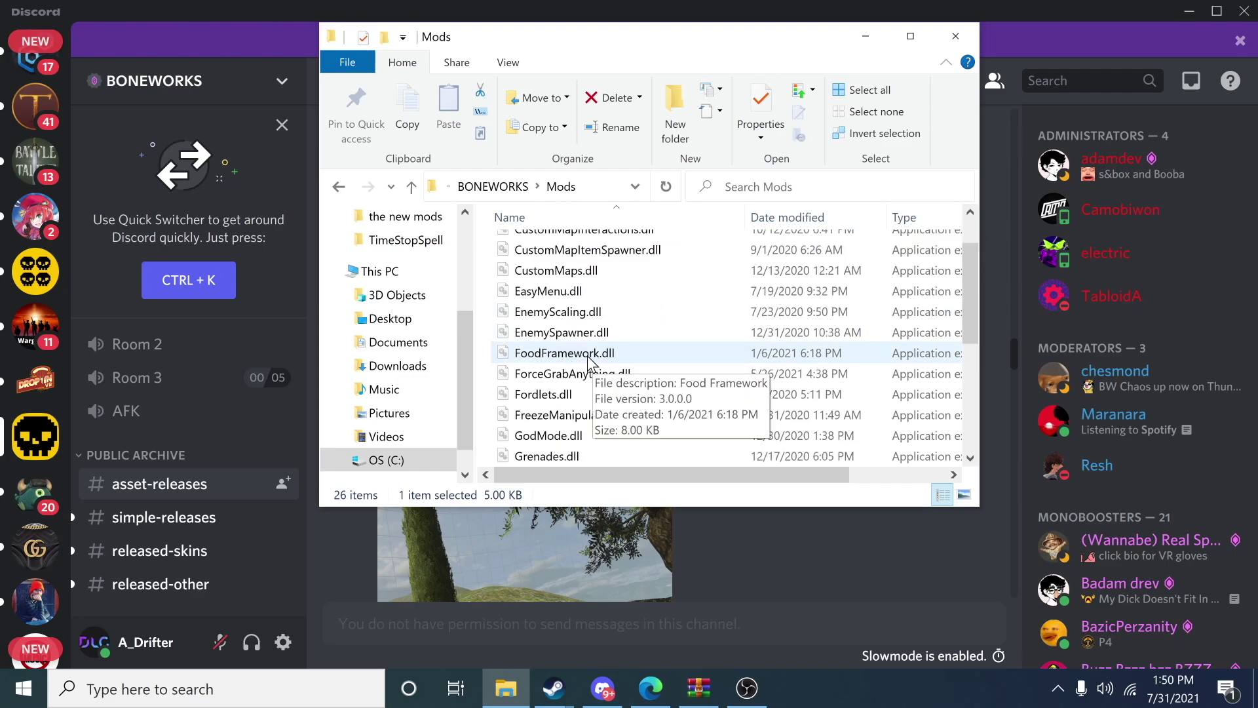
pyautogui.scroll(1, 592, 382)
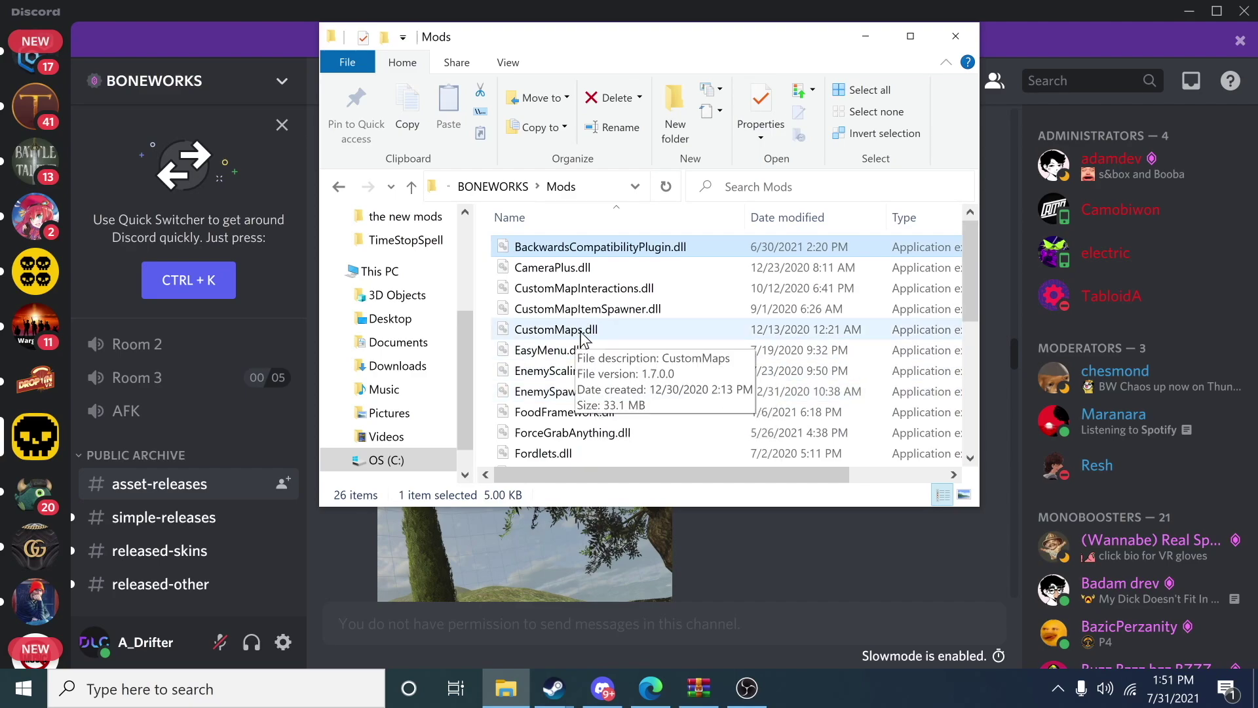
pyautogui.scroll(-1, 579, 354)
pyautogui.click(341, 187)
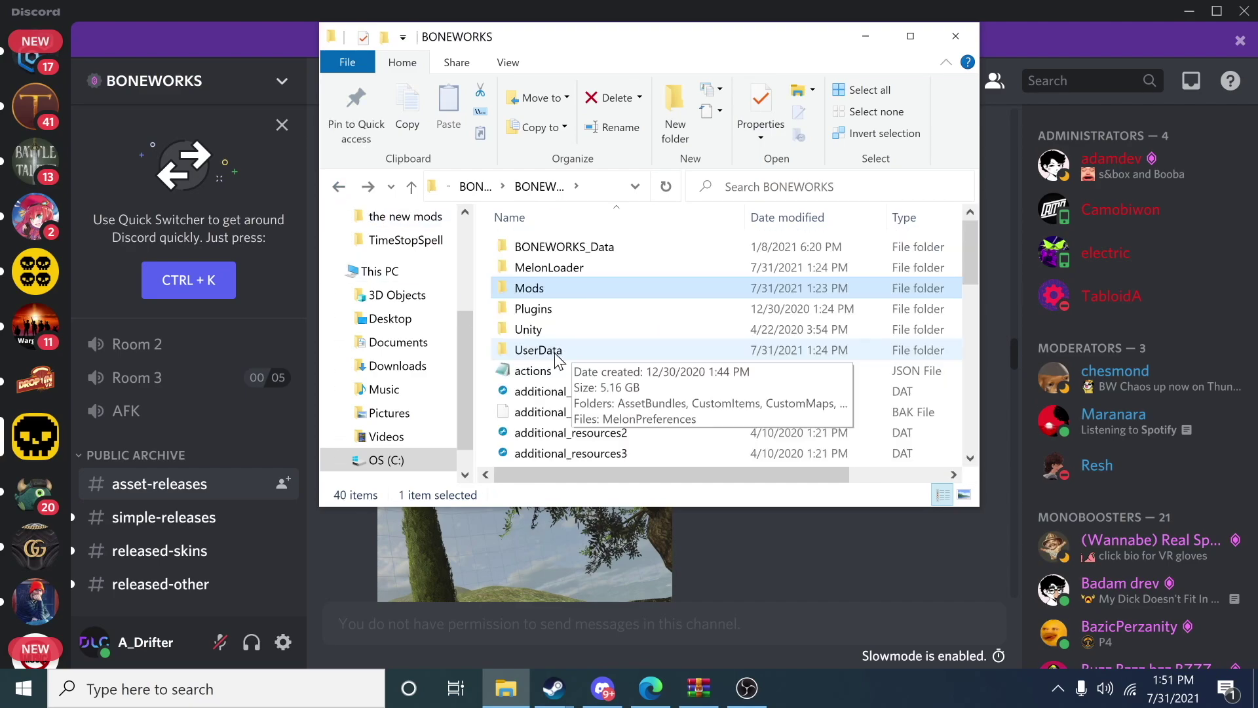
pyautogui.click(582, 352)
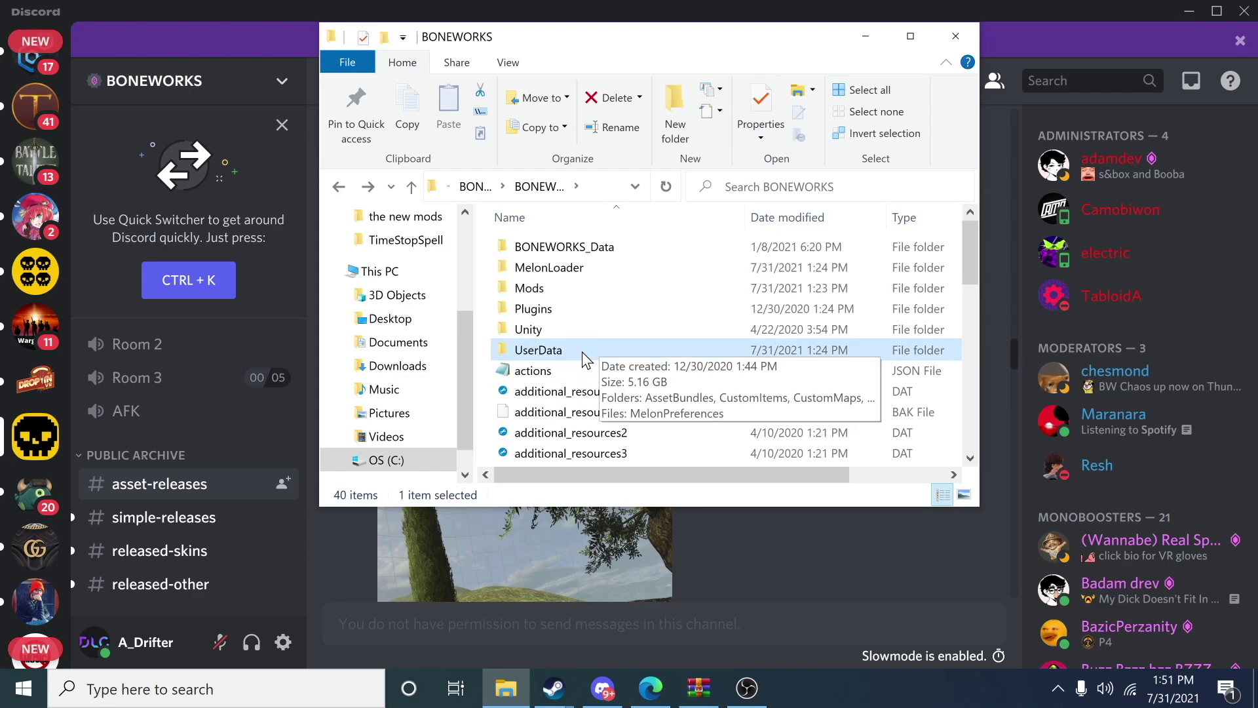
pyautogui.doubleClick(582, 351)
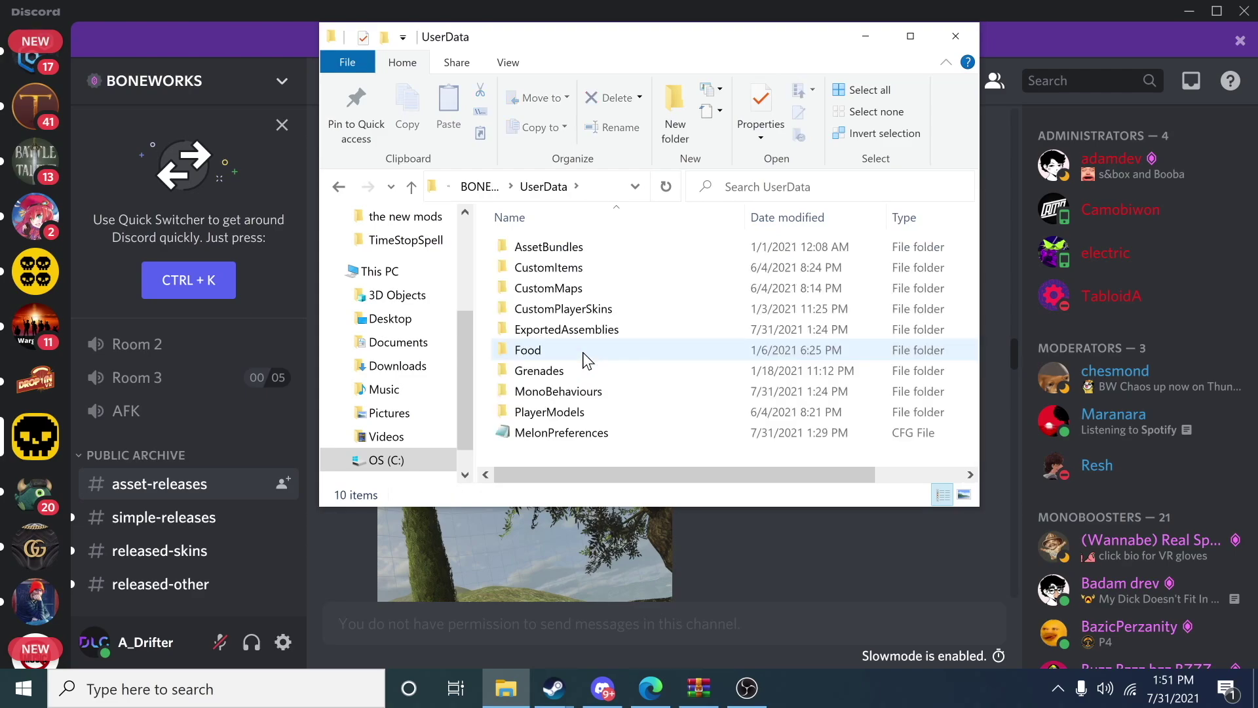
# - Look inside CustomMaps, then open CustomItems and browse its 63 .melon weapon files
pyautogui.click(560, 295)
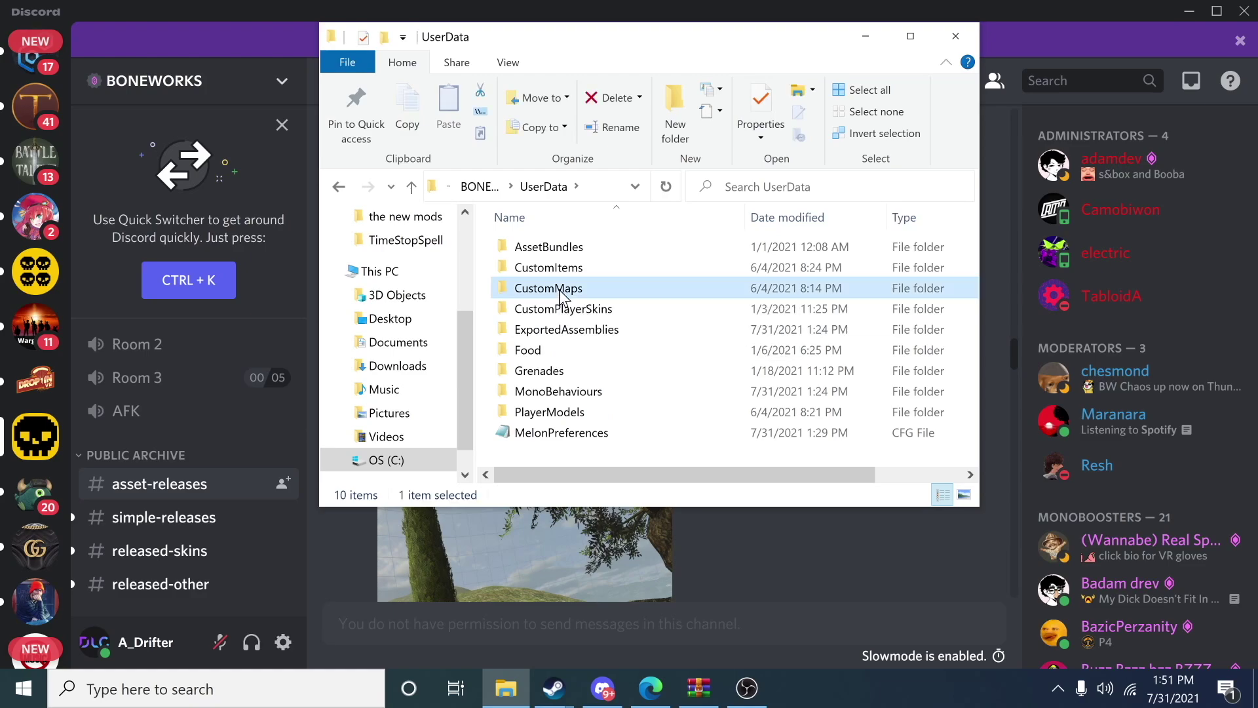
pyautogui.doubleClick(560, 295)
pyautogui.click(338, 187)
pyautogui.click(564, 271)
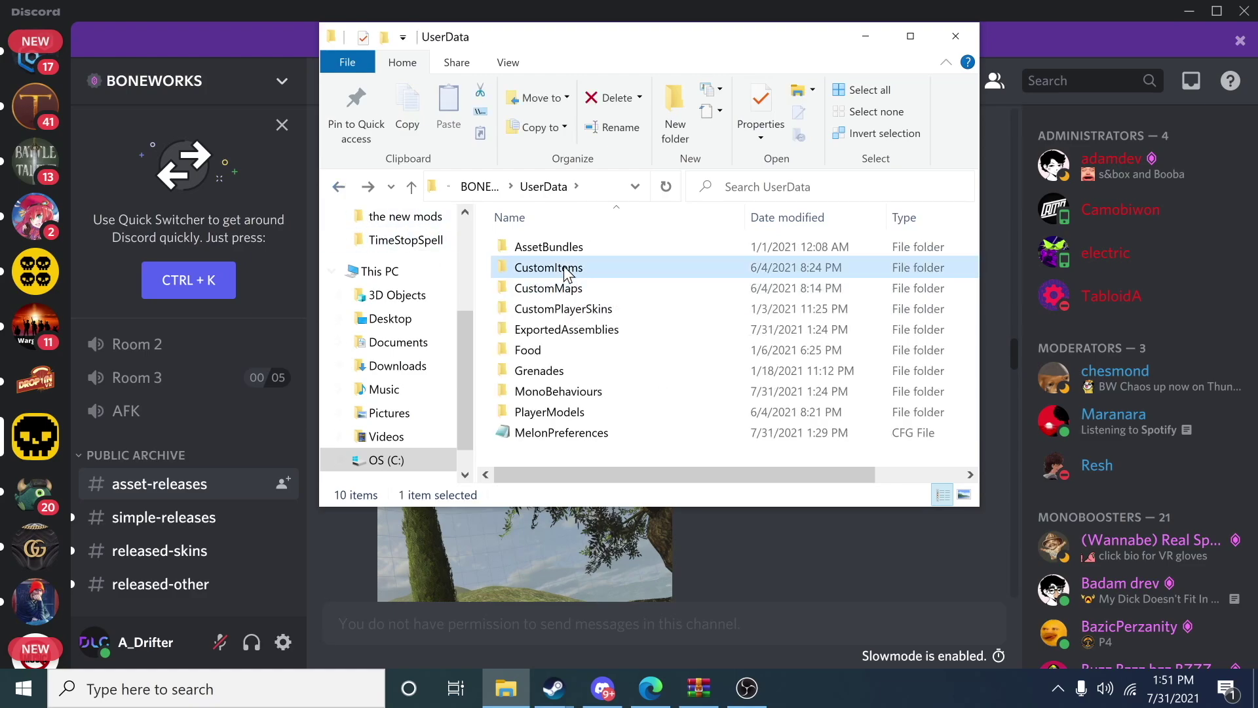
pyautogui.doubleClick(564, 271)
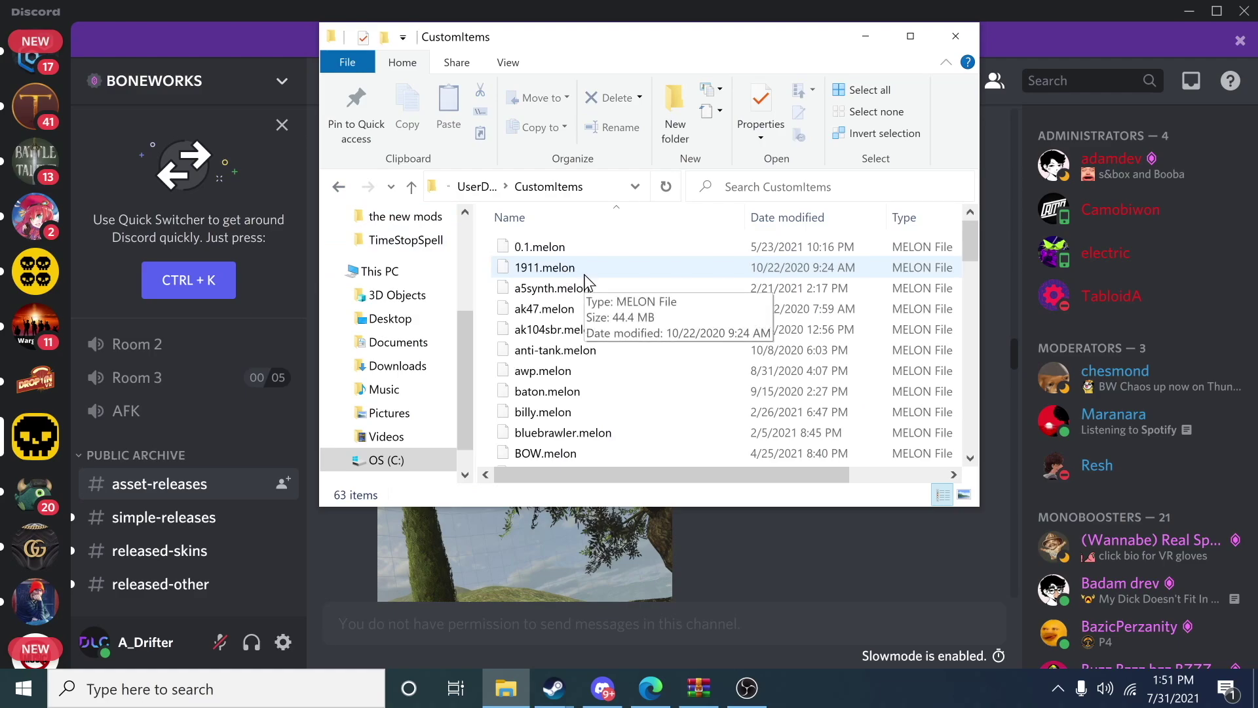
pyautogui.scroll(-4, 583, 274)
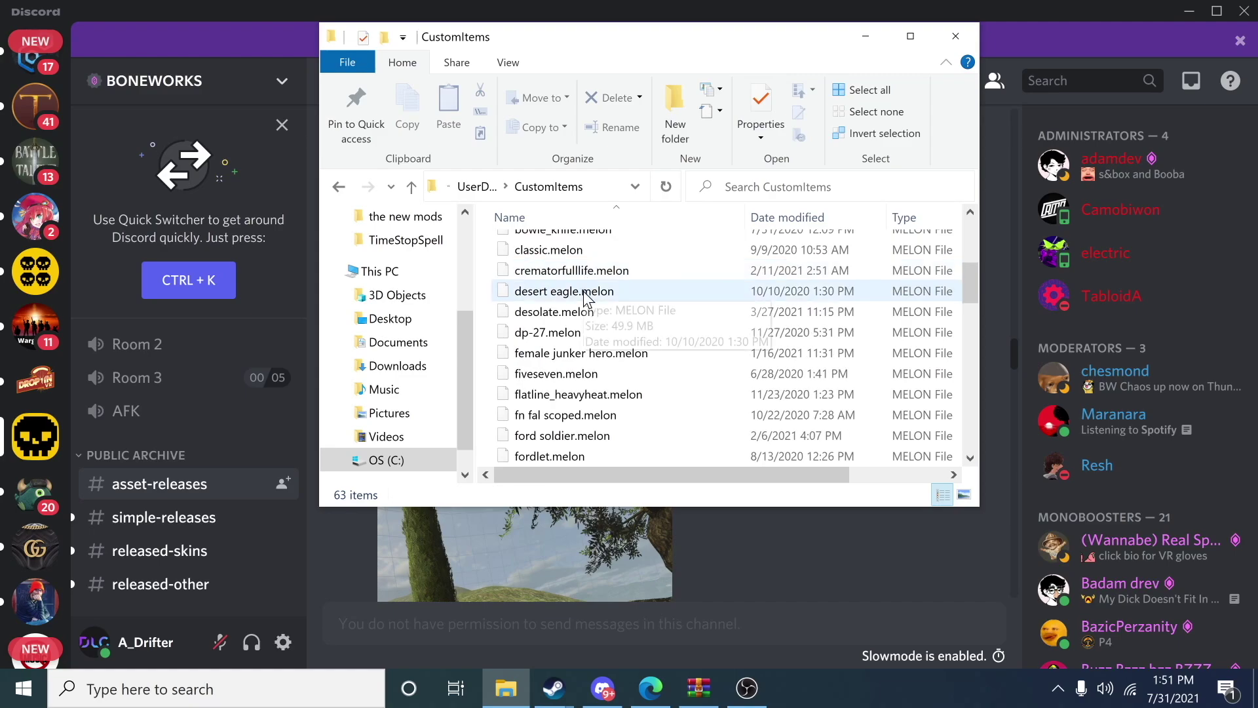
pyautogui.scroll(4, 607, 286)
pyautogui.hotkey('alt', 'Tab')
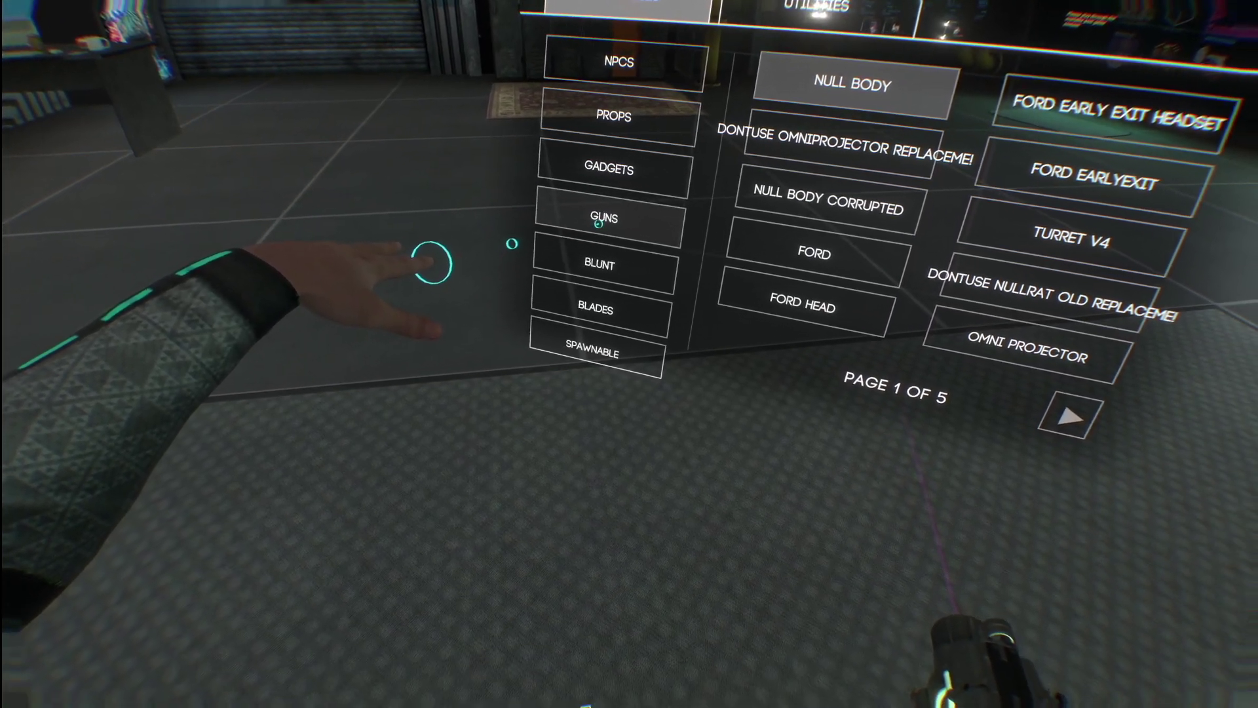
# - In the GUNS category, page forward to page 4 and spawn the Malorian Arms 3516 pistol
pyautogui.click(598, 223)
pyautogui.click(703, 300)
pyautogui.click(703, 300)
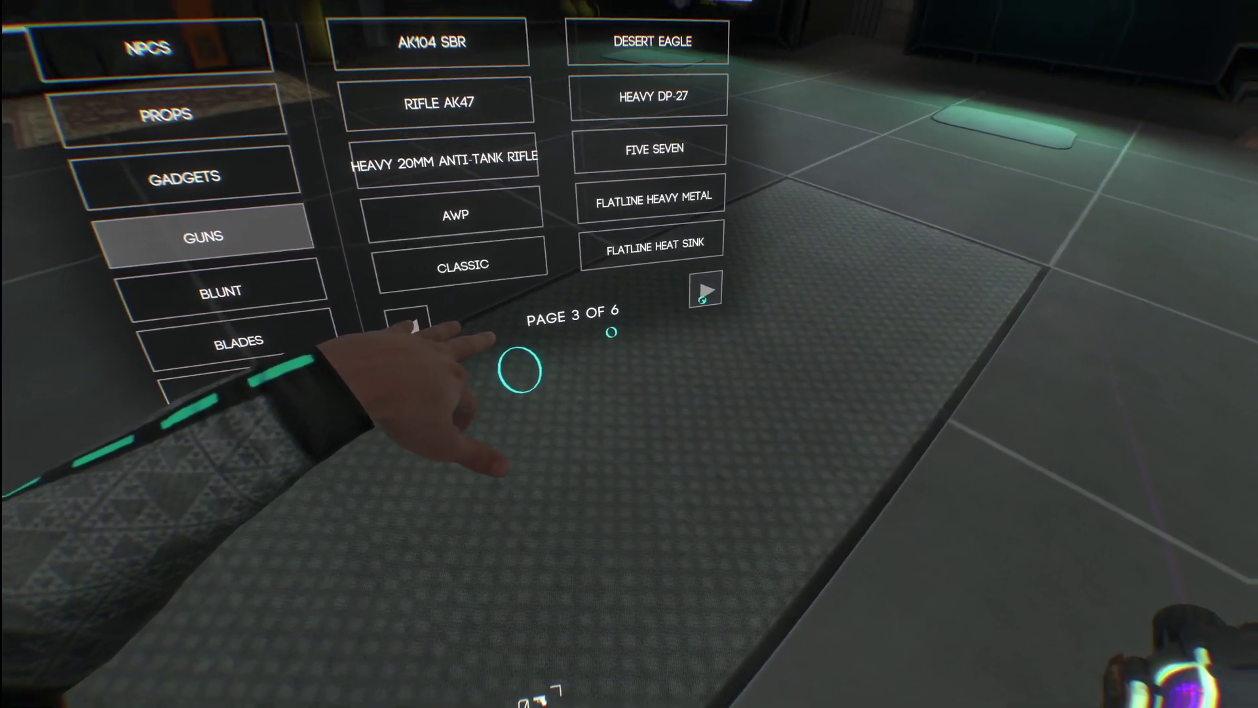
pyautogui.click(703, 300)
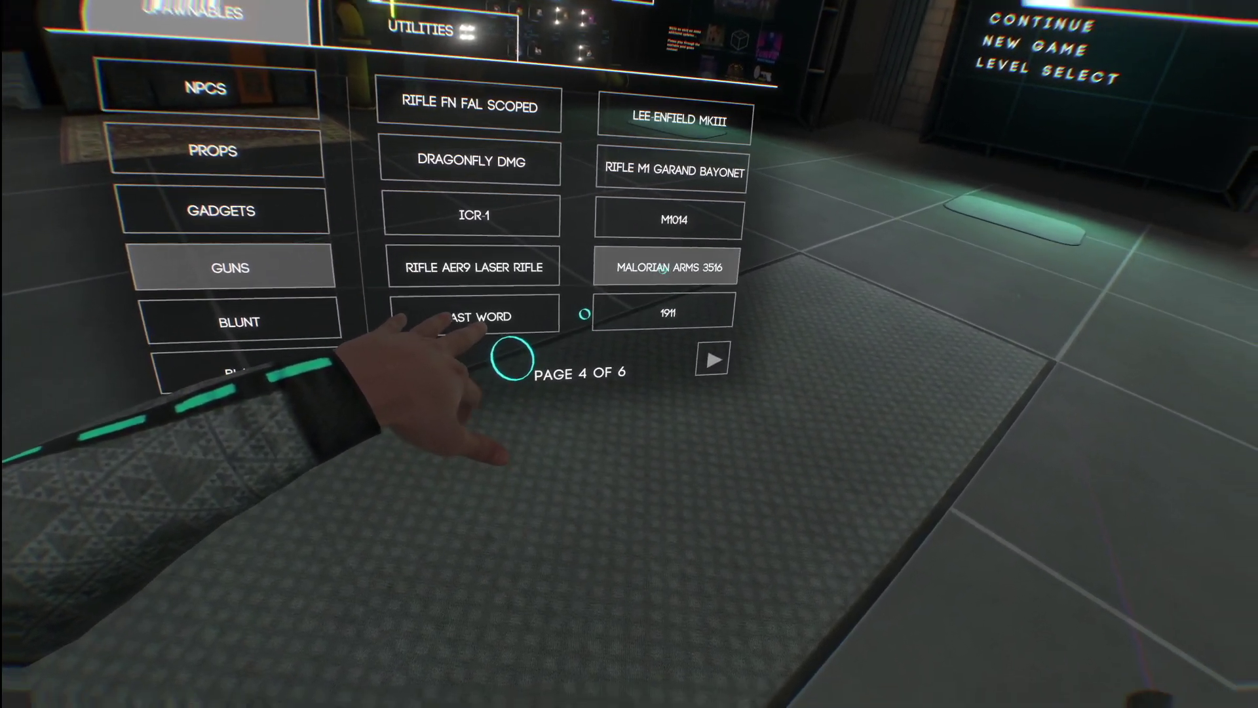
pyautogui.click(664, 268)
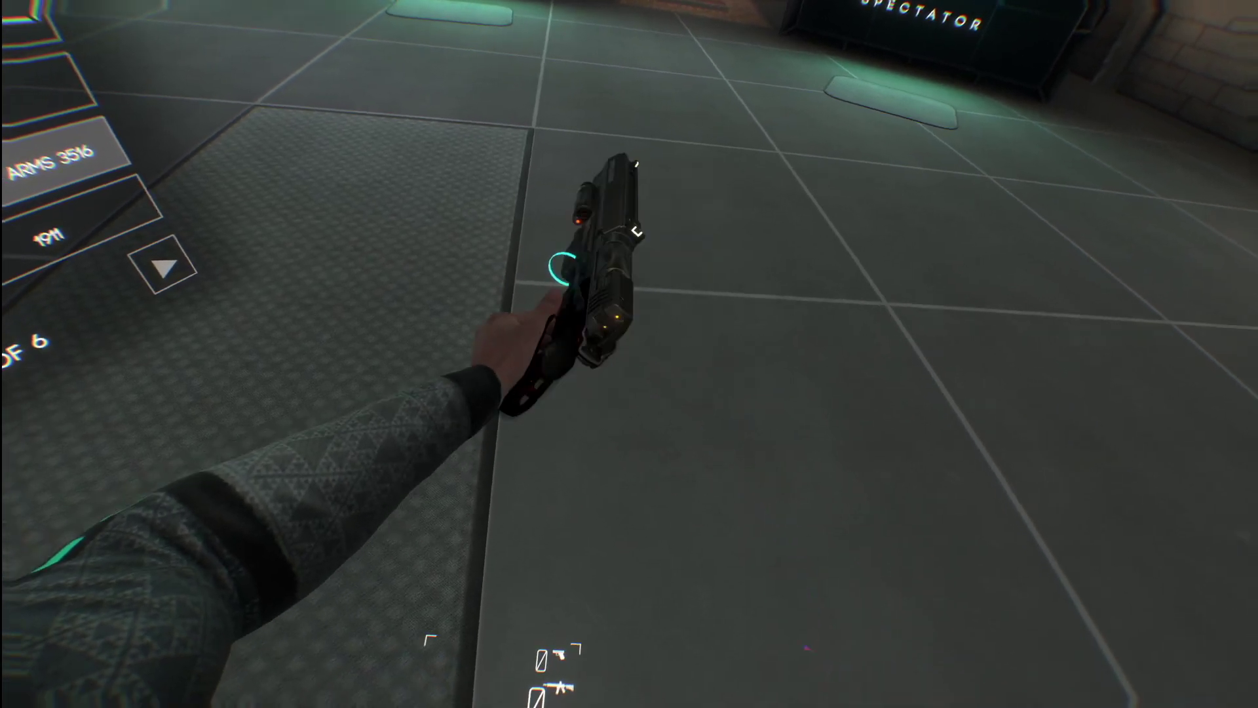